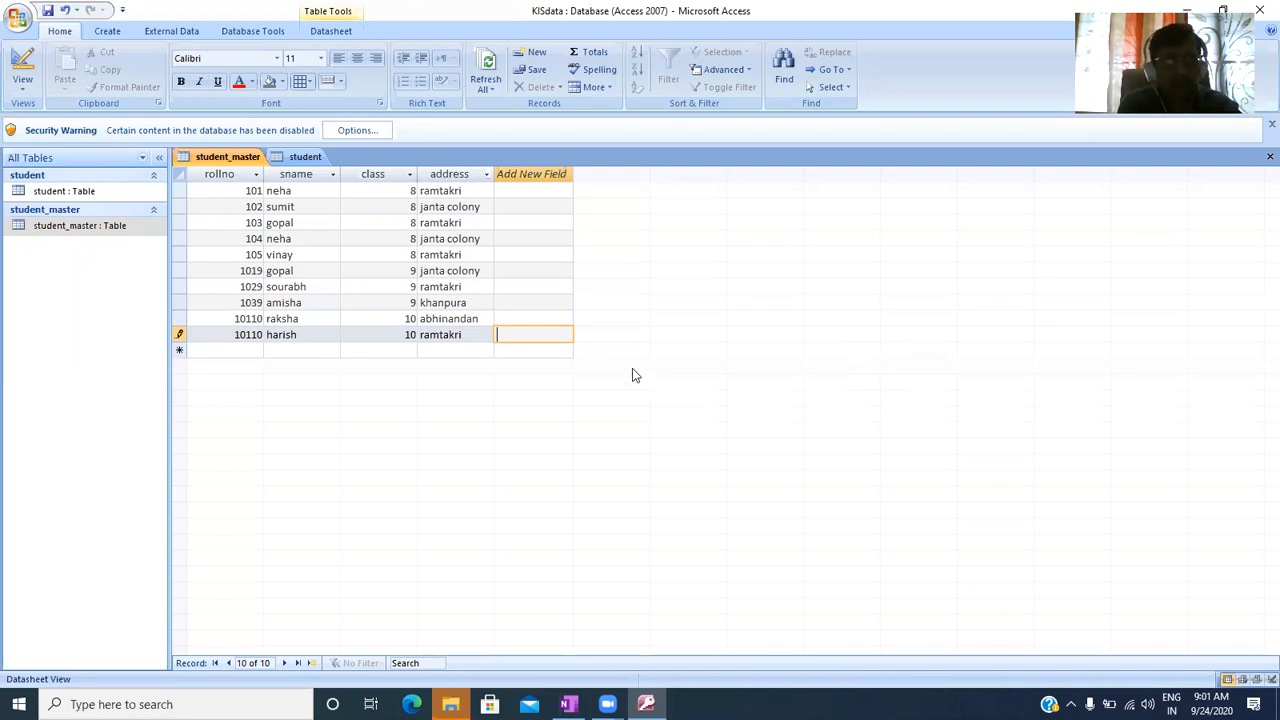
# Start a Simple Query Wizard query on the student_master table and select the rollno, class and address fields
pyautogui.click(108, 31)
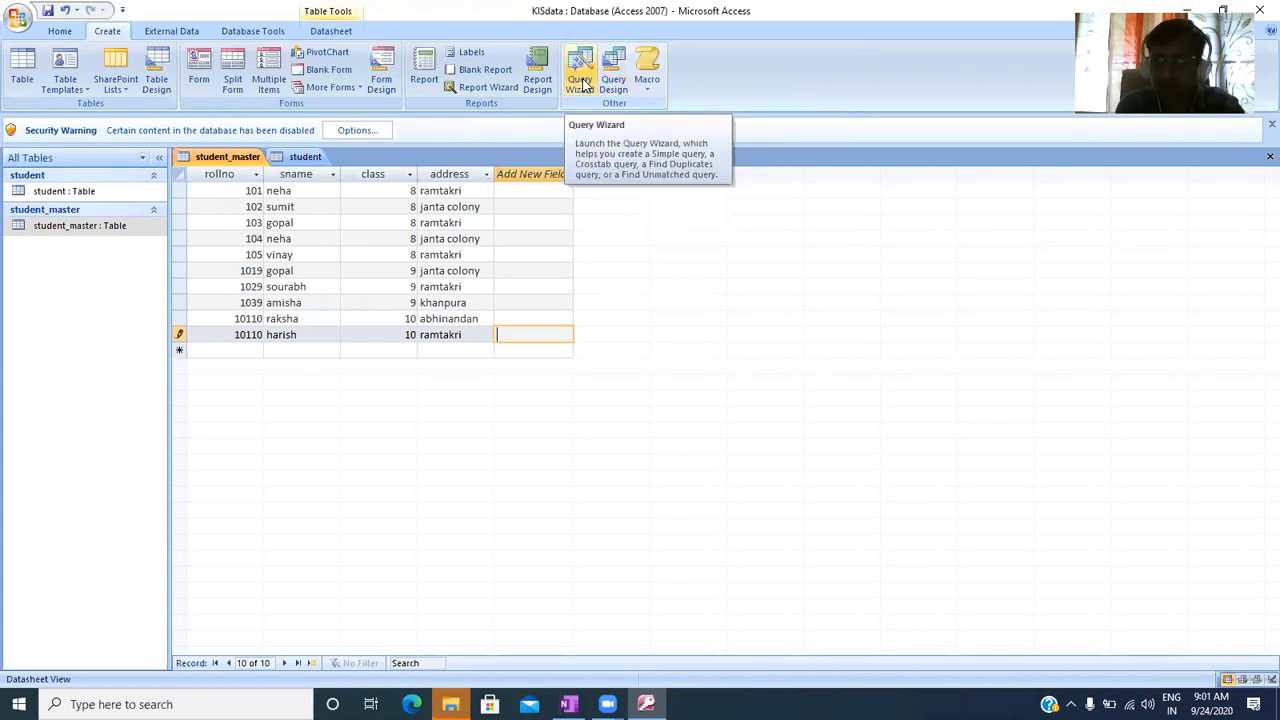
pyautogui.click(582, 85)
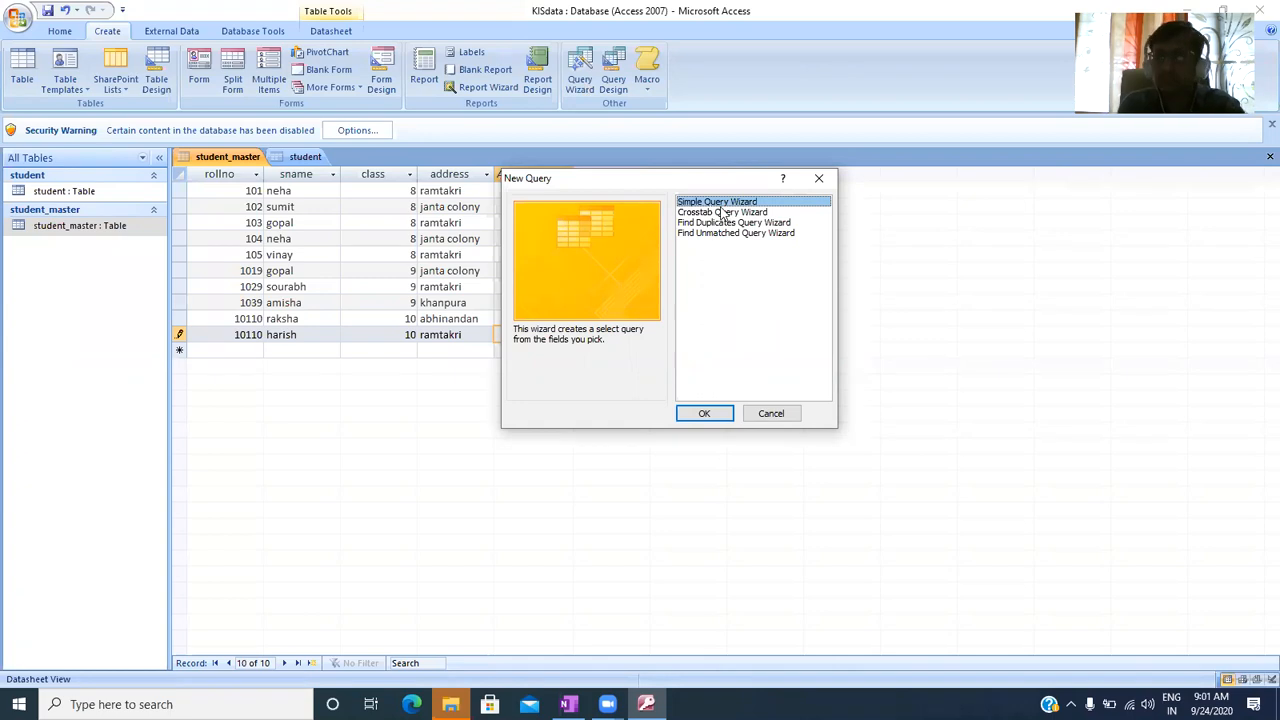
pyautogui.click(695, 413)
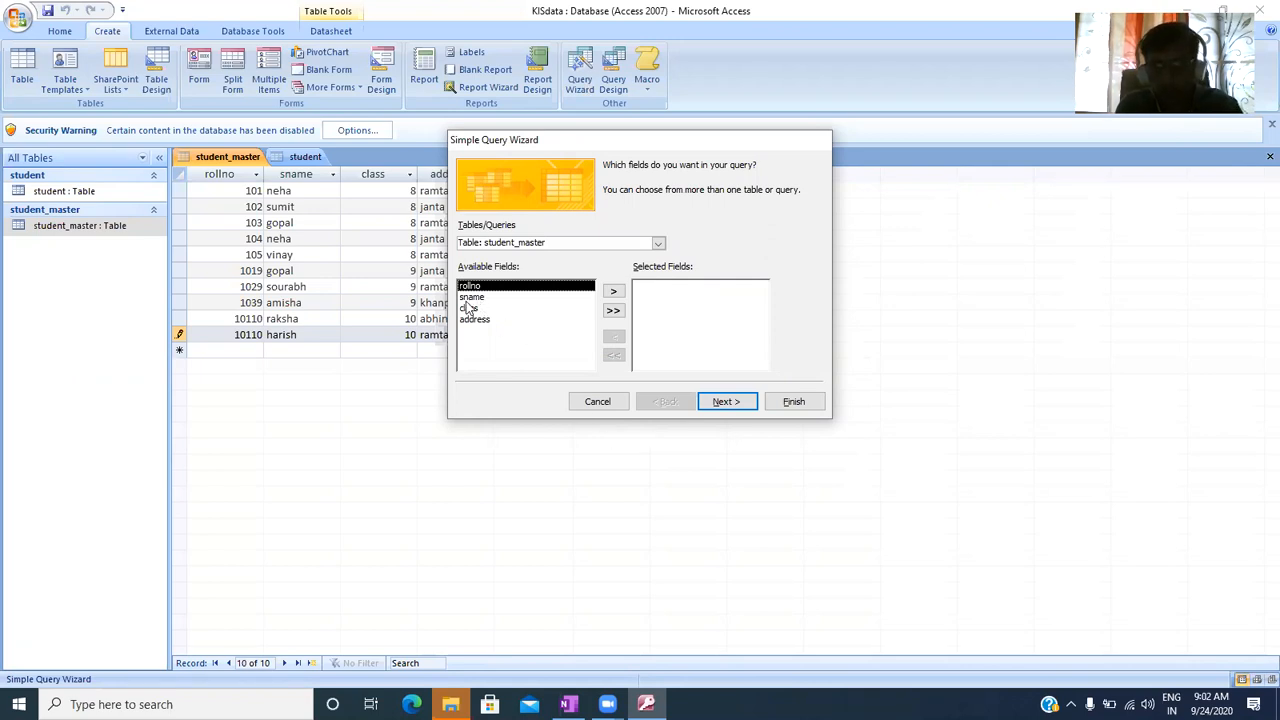
pyautogui.click(614, 292)
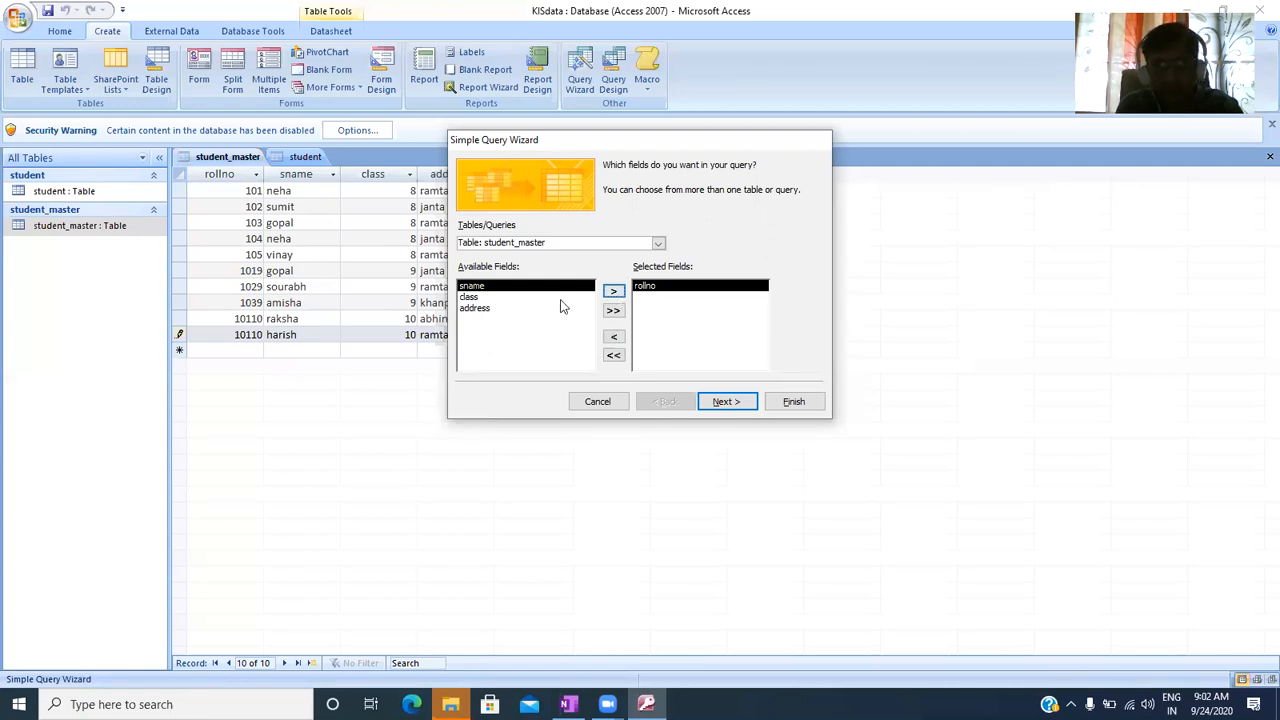
pyautogui.click(474, 300)
pyautogui.click(613, 291)
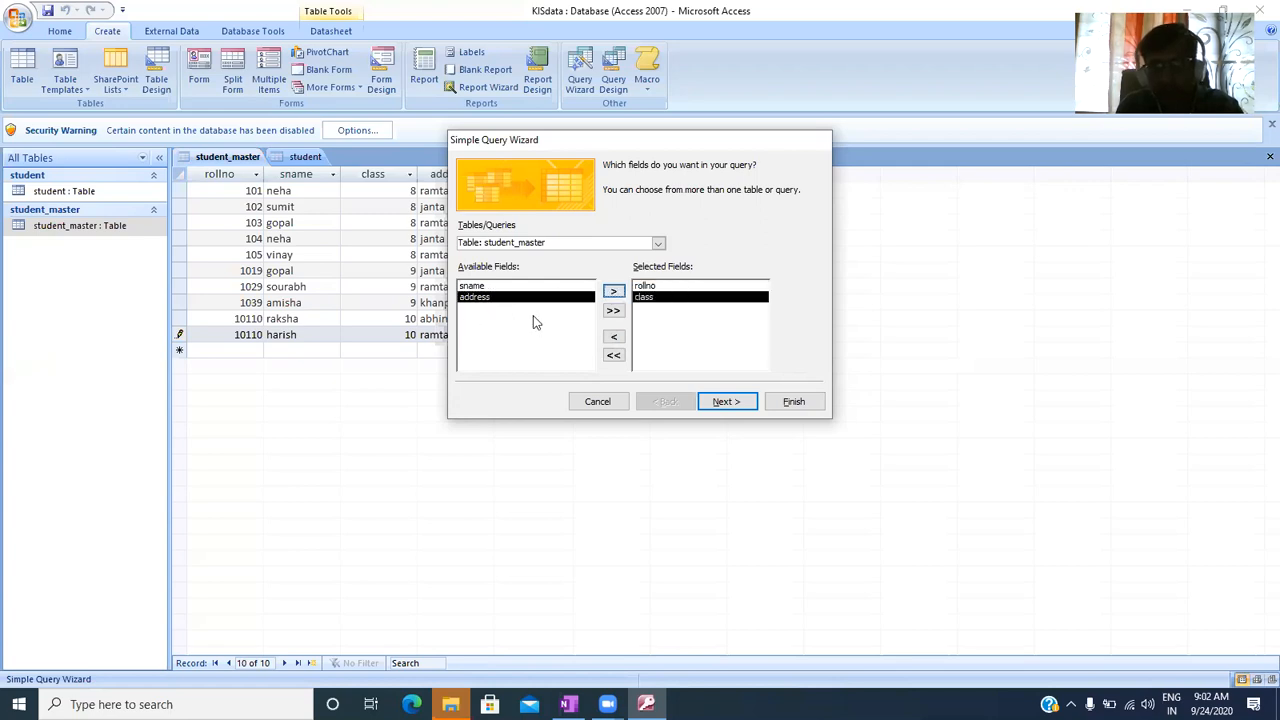
pyautogui.click(613, 291)
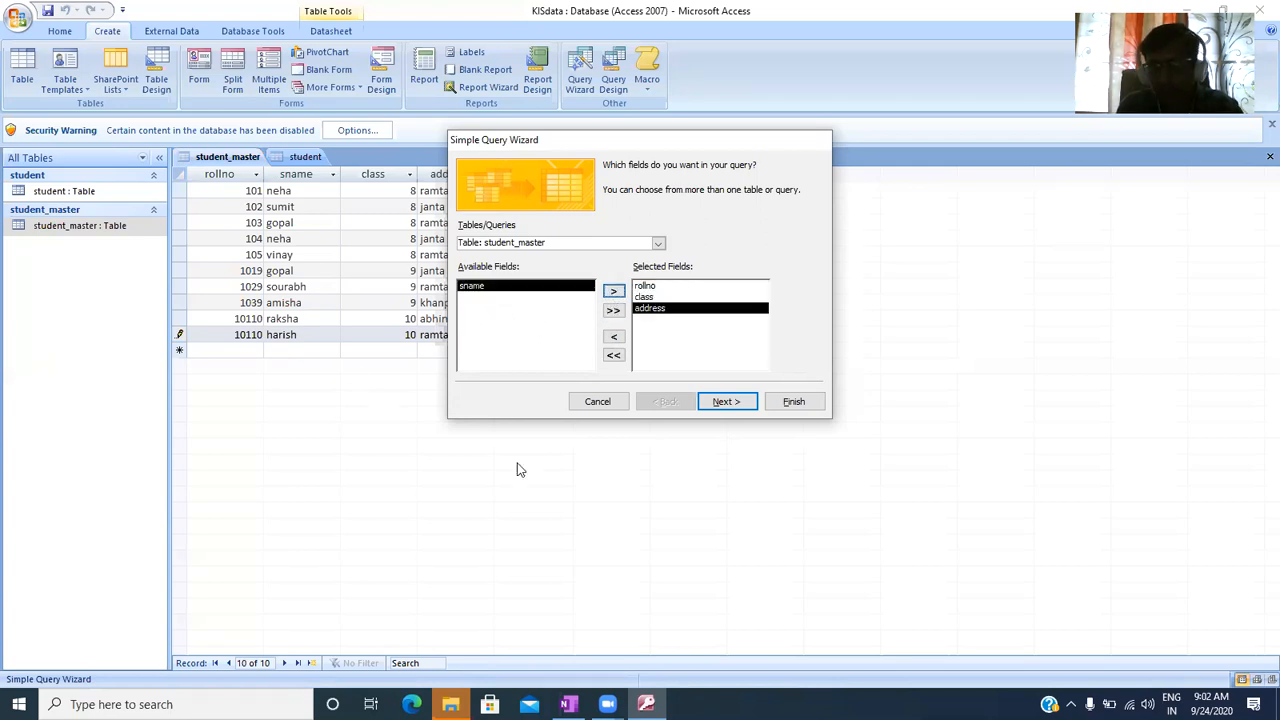
# Finish the wizard as a detail query titled "student_master Query" and open it to view information
pyautogui.click(724, 405)
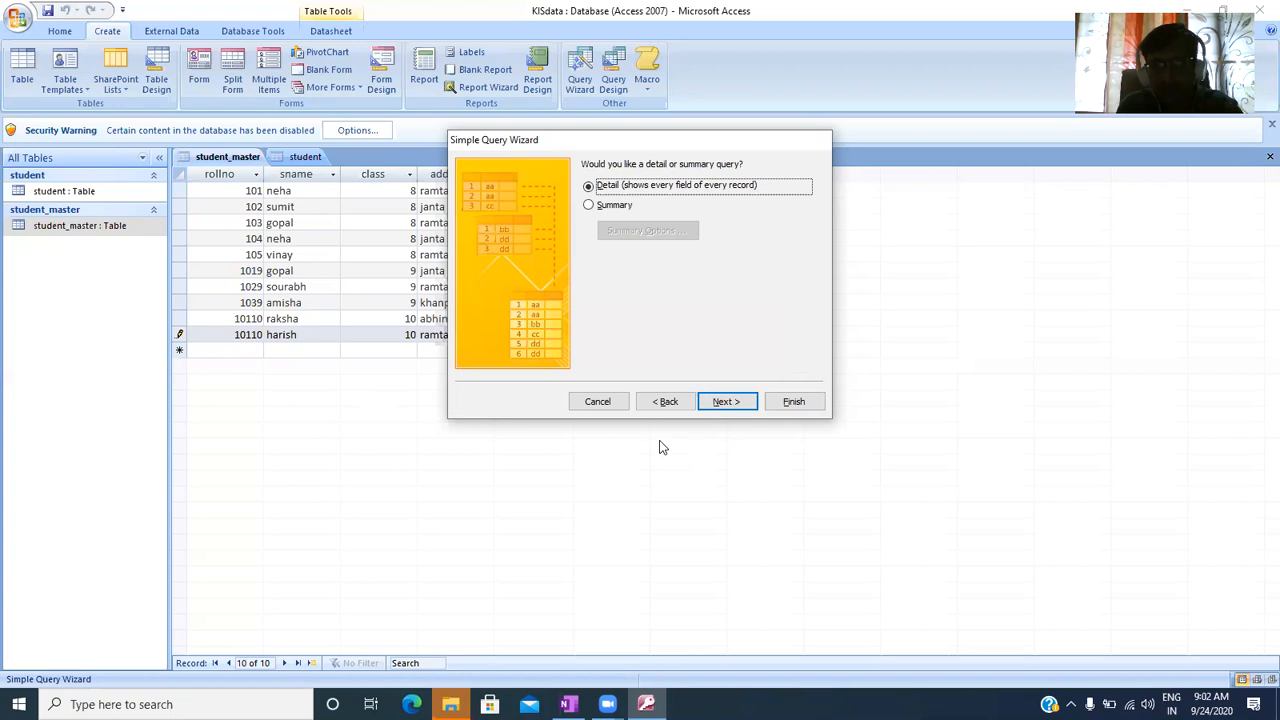
pyautogui.click(727, 401)
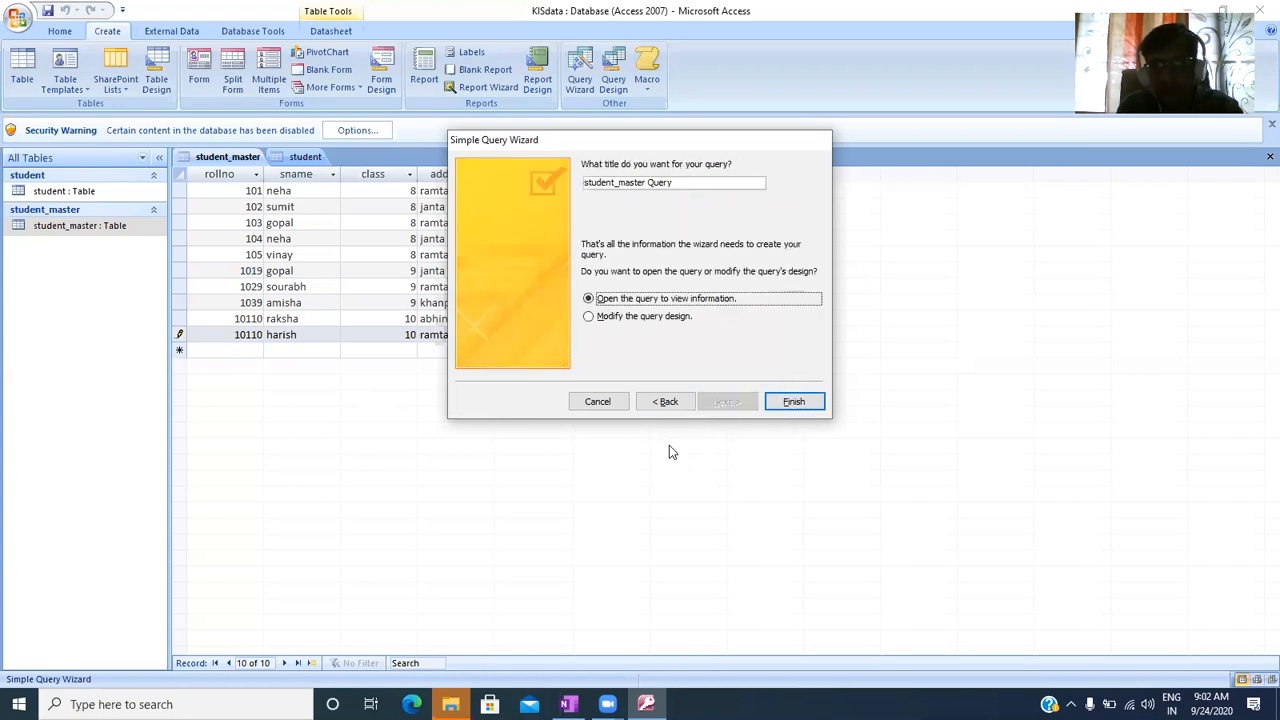
pyautogui.click(795, 402)
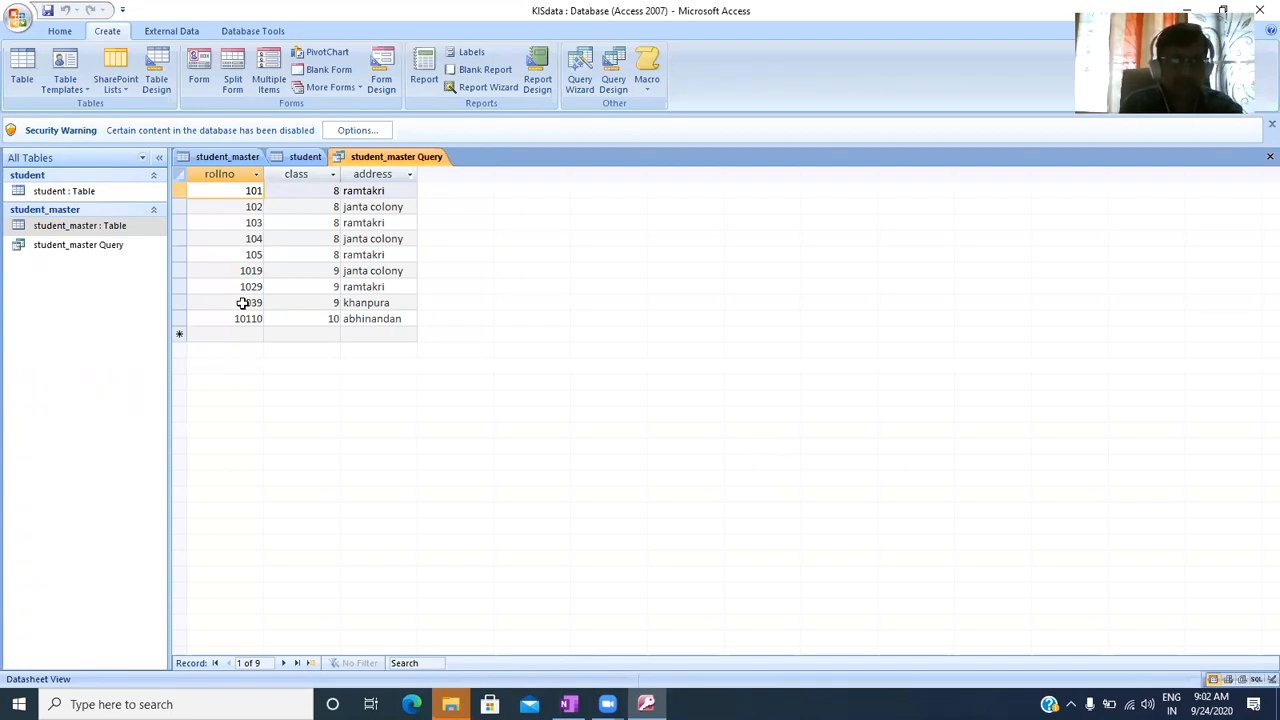
# Review the student_master table, then create a new query in design view with student_master as its source table
pyautogui.click(230, 157)
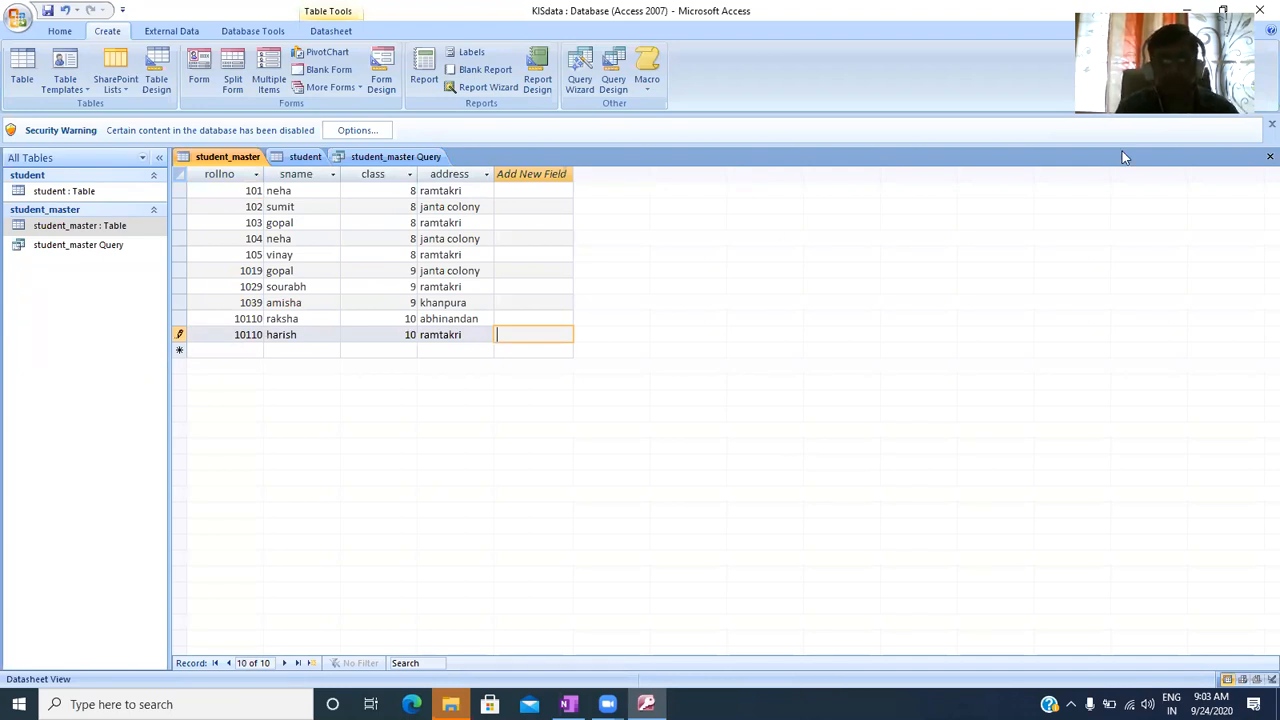
pyautogui.scroll(1, 909, 71)
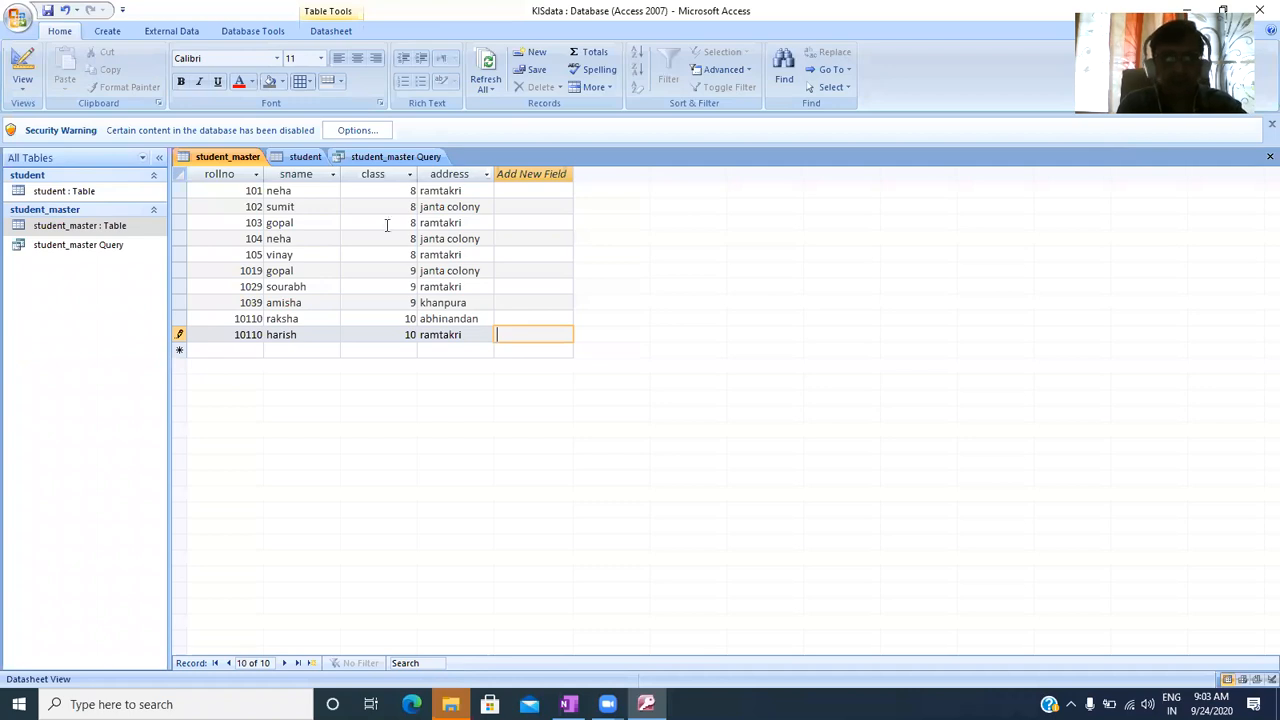
pyautogui.click(106, 31)
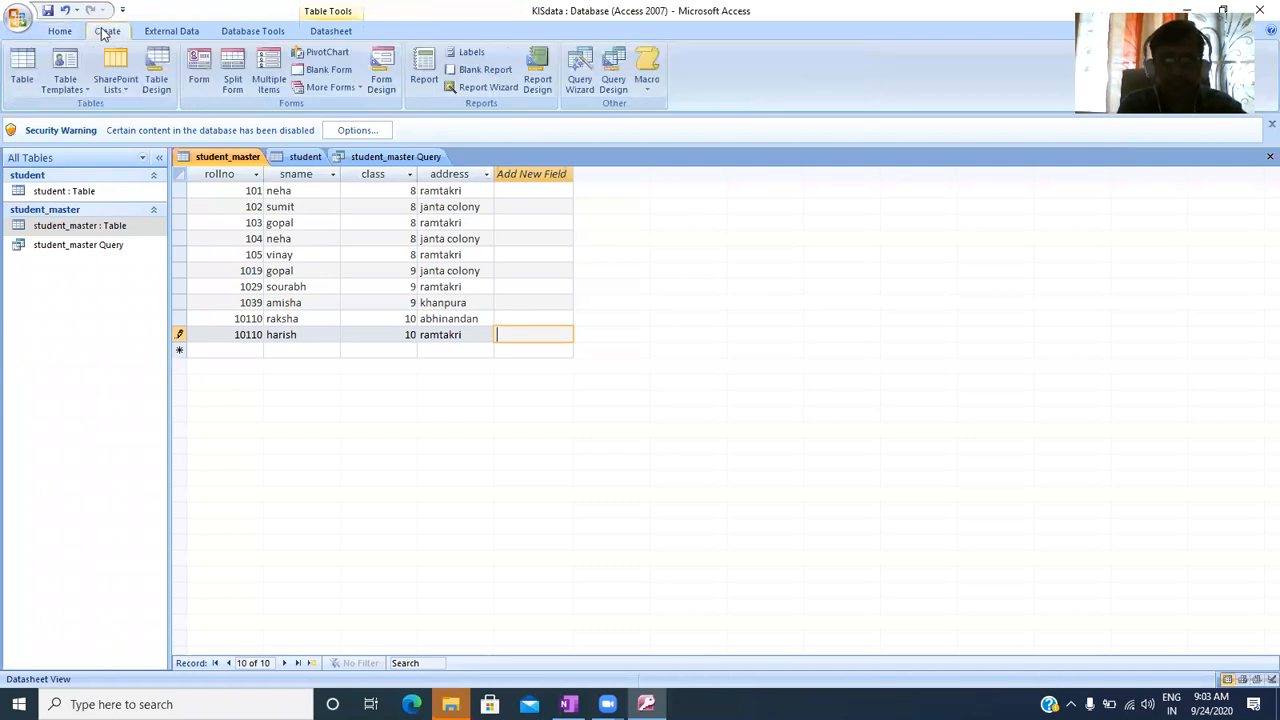
pyautogui.click(614, 84)
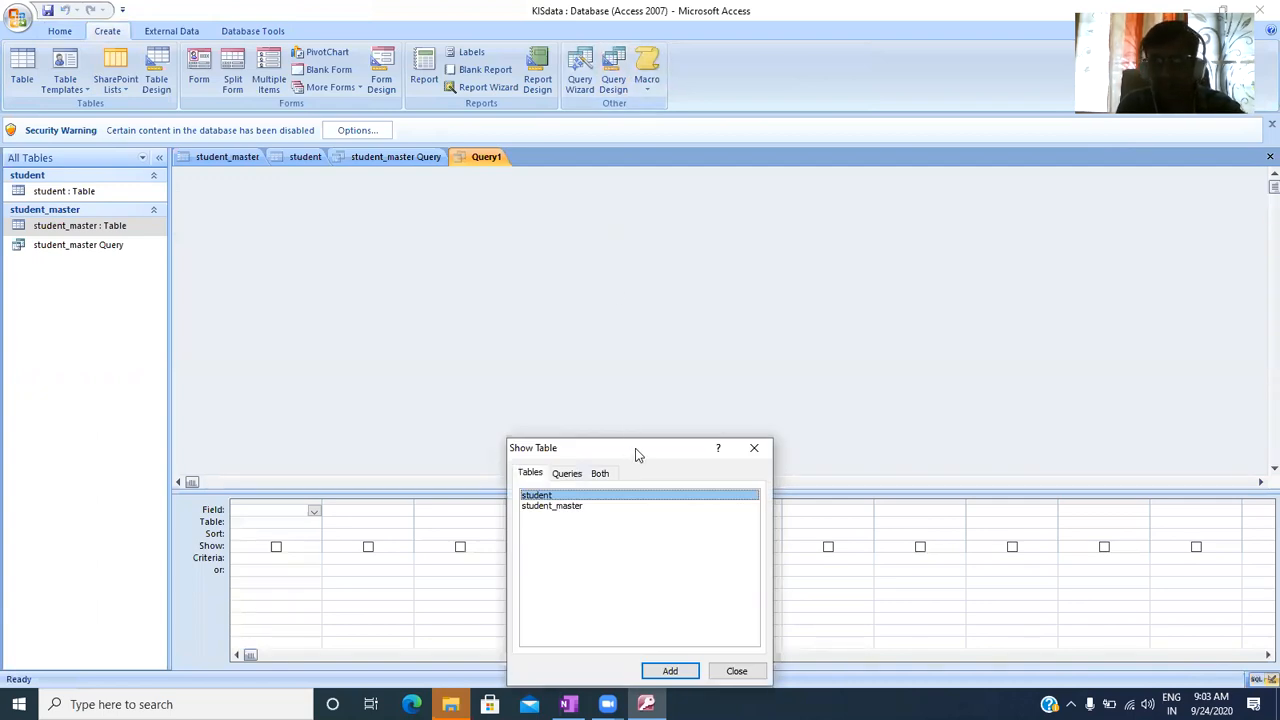
pyautogui.moveTo(636, 453); pyautogui.dragTo(959, 214)
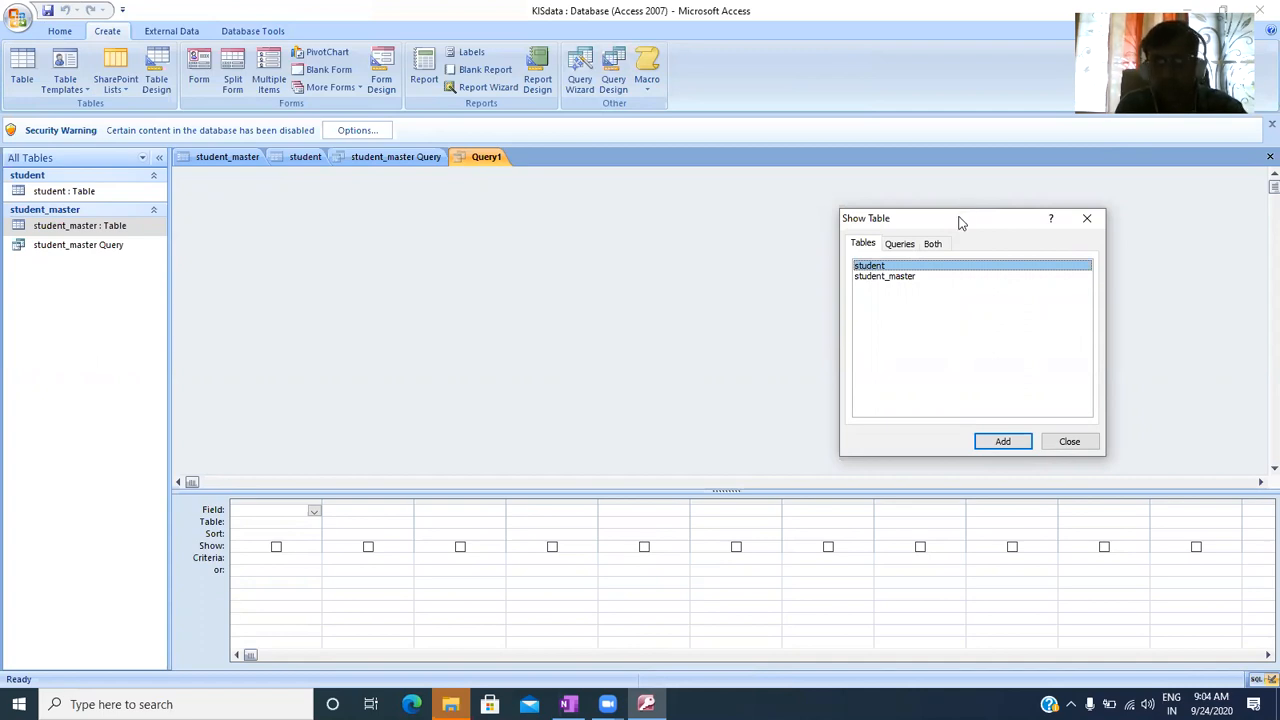
pyautogui.click(898, 280)
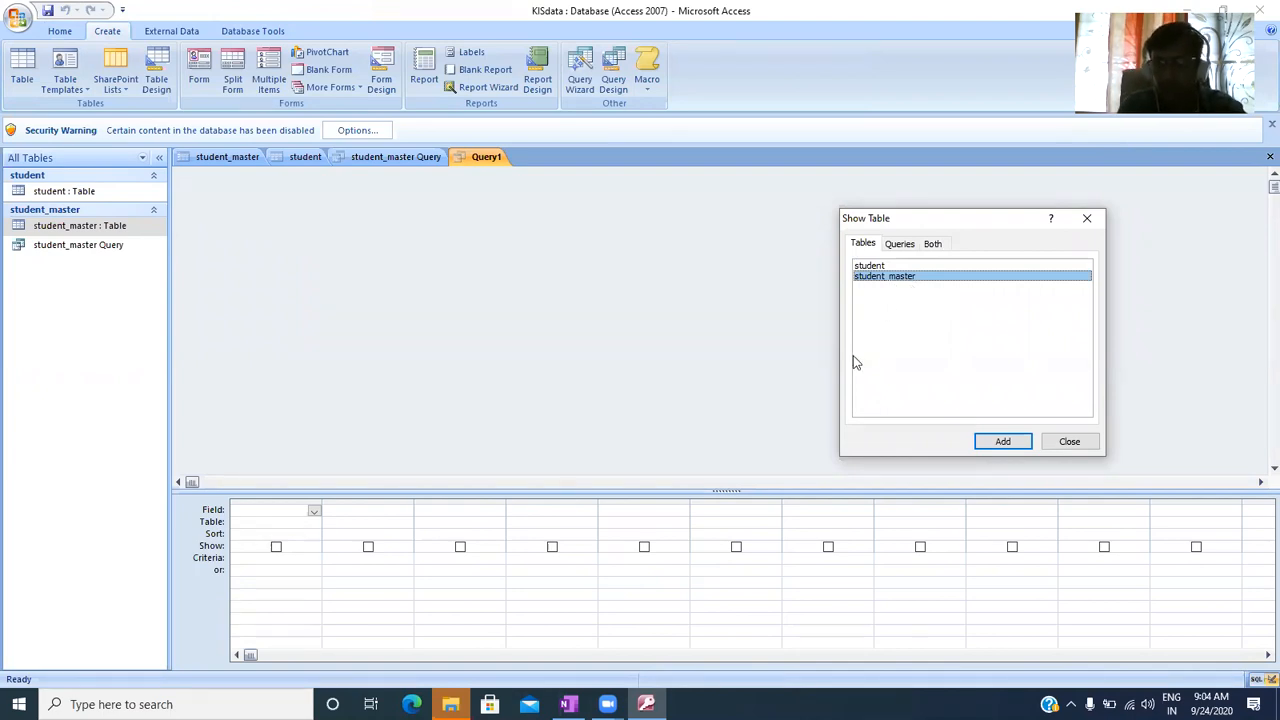
pyautogui.click(1016, 443)
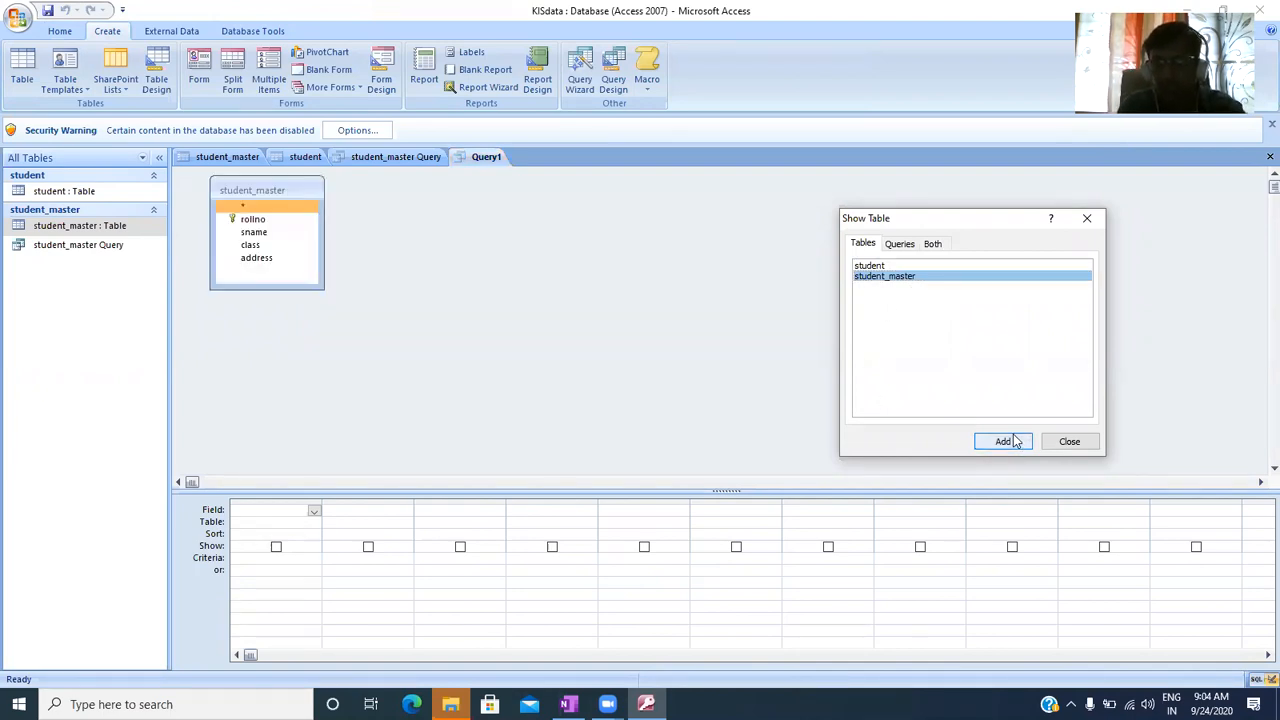
pyautogui.click(1075, 442)
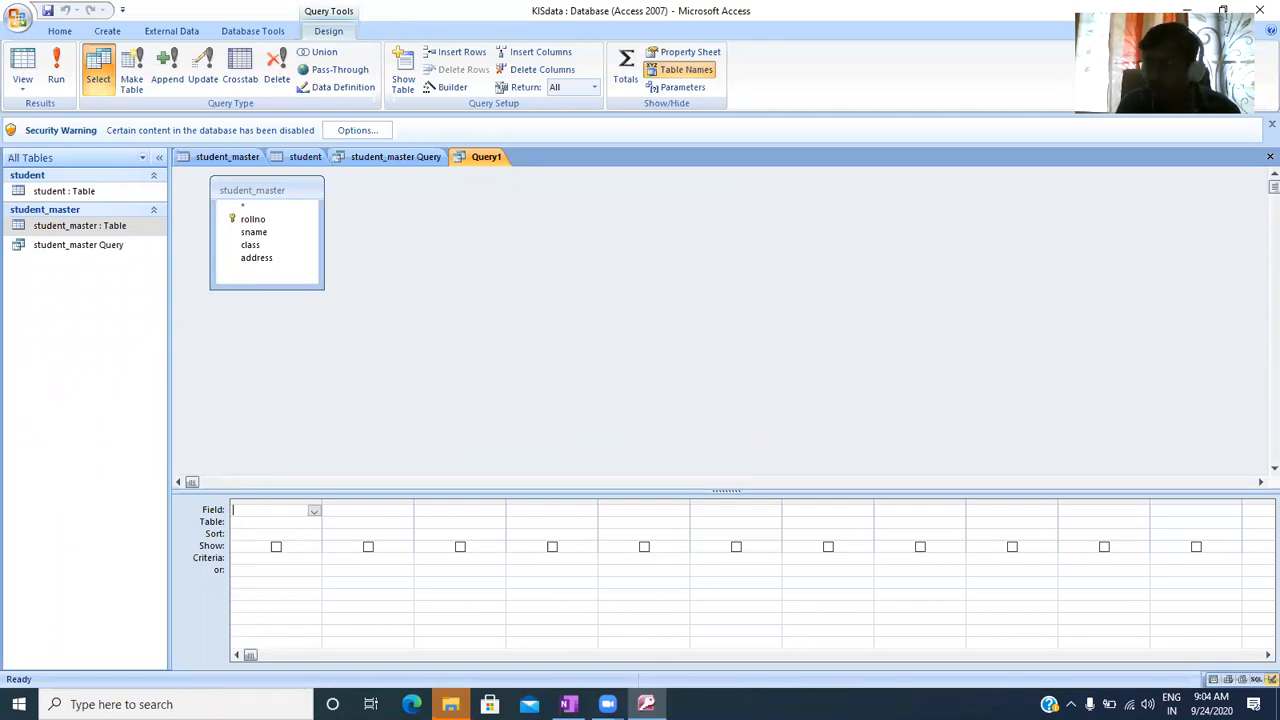
pyautogui.moveTo(450, 704)
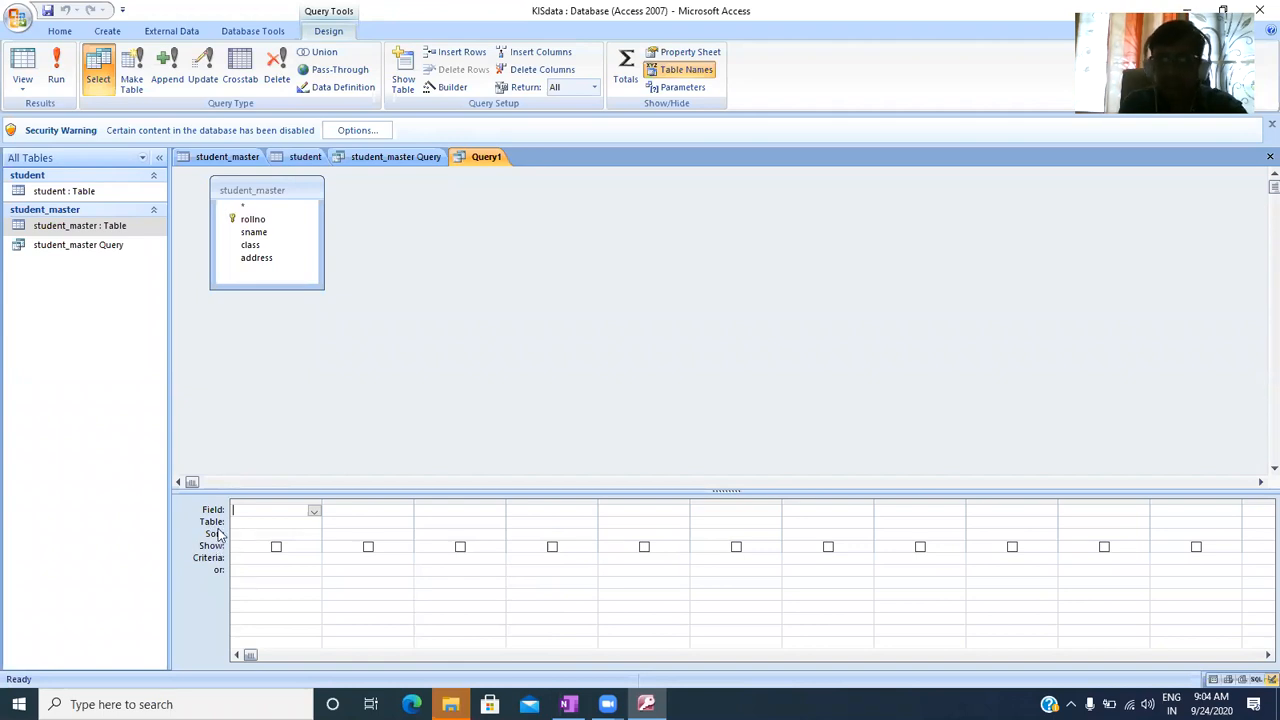
pyautogui.click(256, 260)
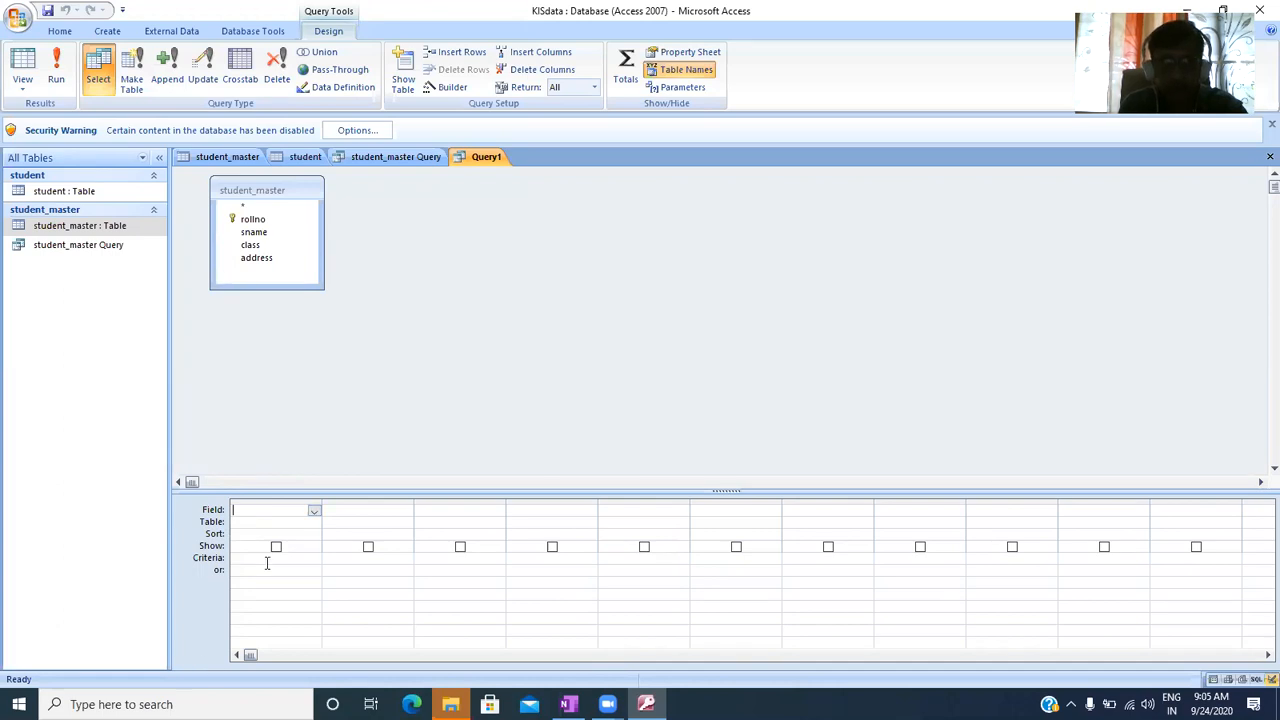
pyautogui.click(262, 520)
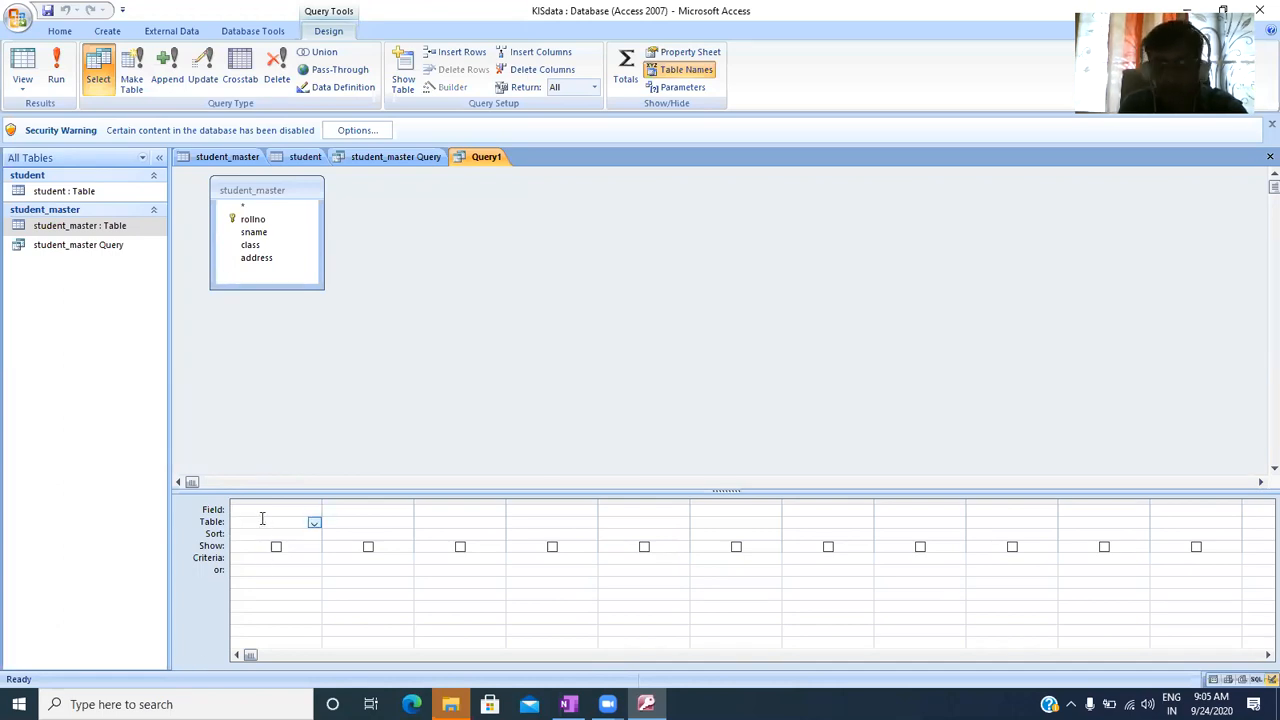
pyautogui.click(251, 532)
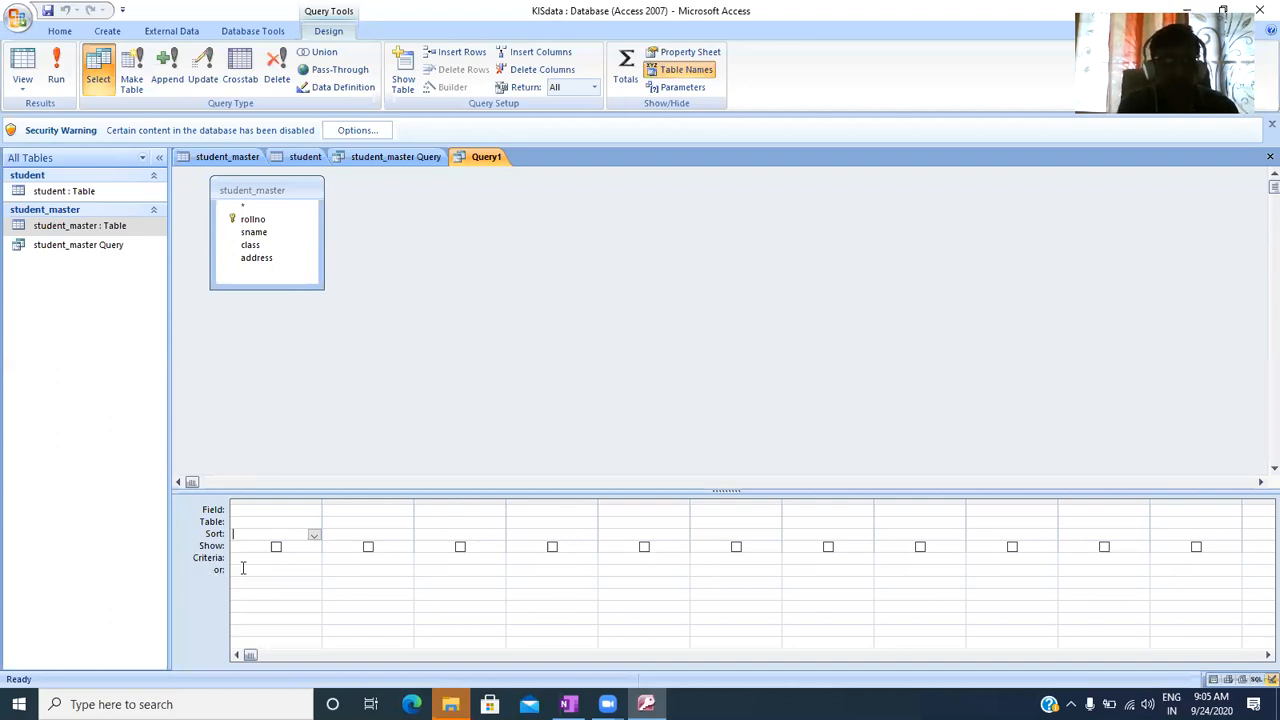
# Add the sname, class and address fields to the query design grid and set the class criterion to 10
pyautogui.click(304, 511)
pyautogui.click(314, 509)
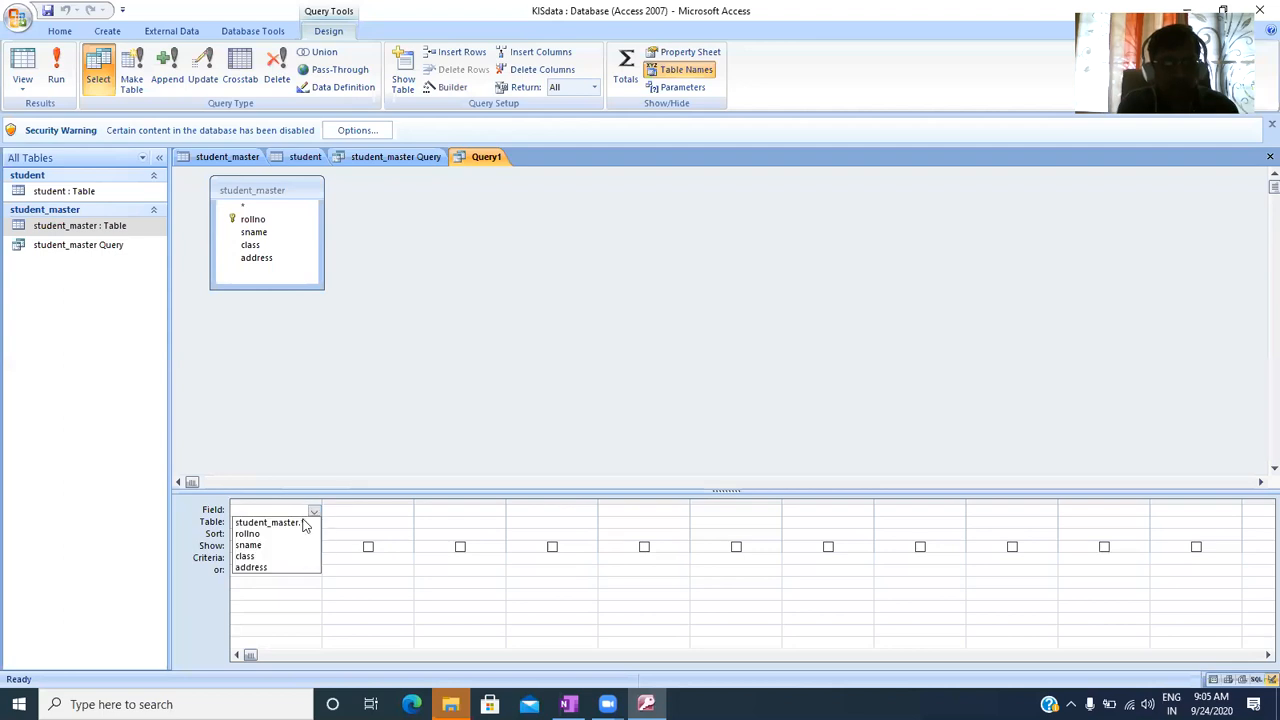
pyautogui.click(259, 548)
pyautogui.click(397, 511)
pyautogui.click(408, 512)
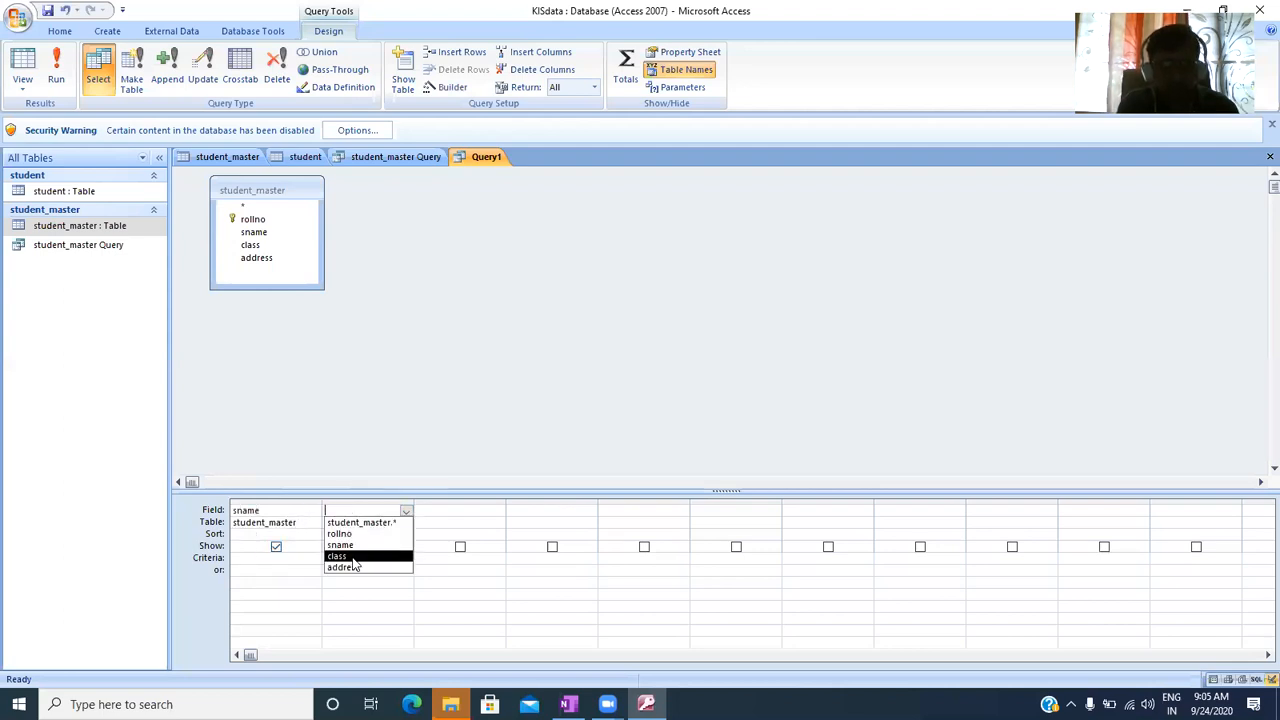
pyautogui.click(398, 557)
pyautogui.click(476, 512)
pyautogui.click(497, 512)
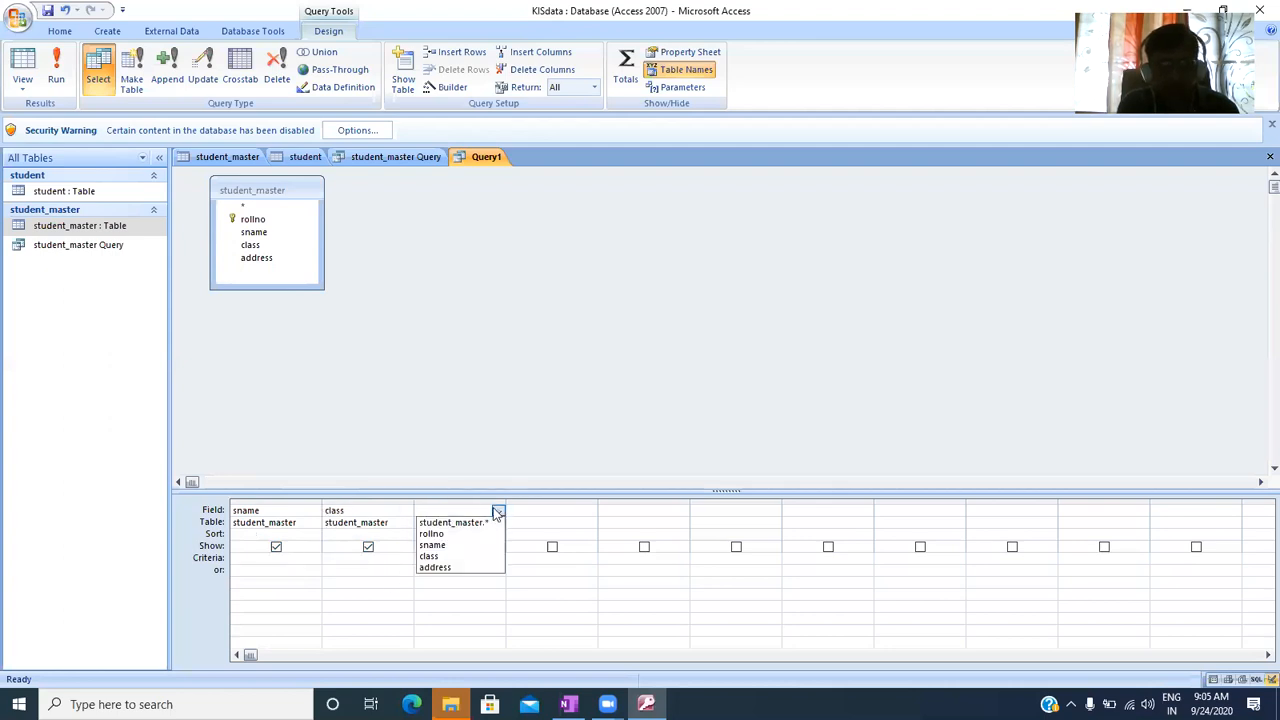
pyautogui.click(440, 567)
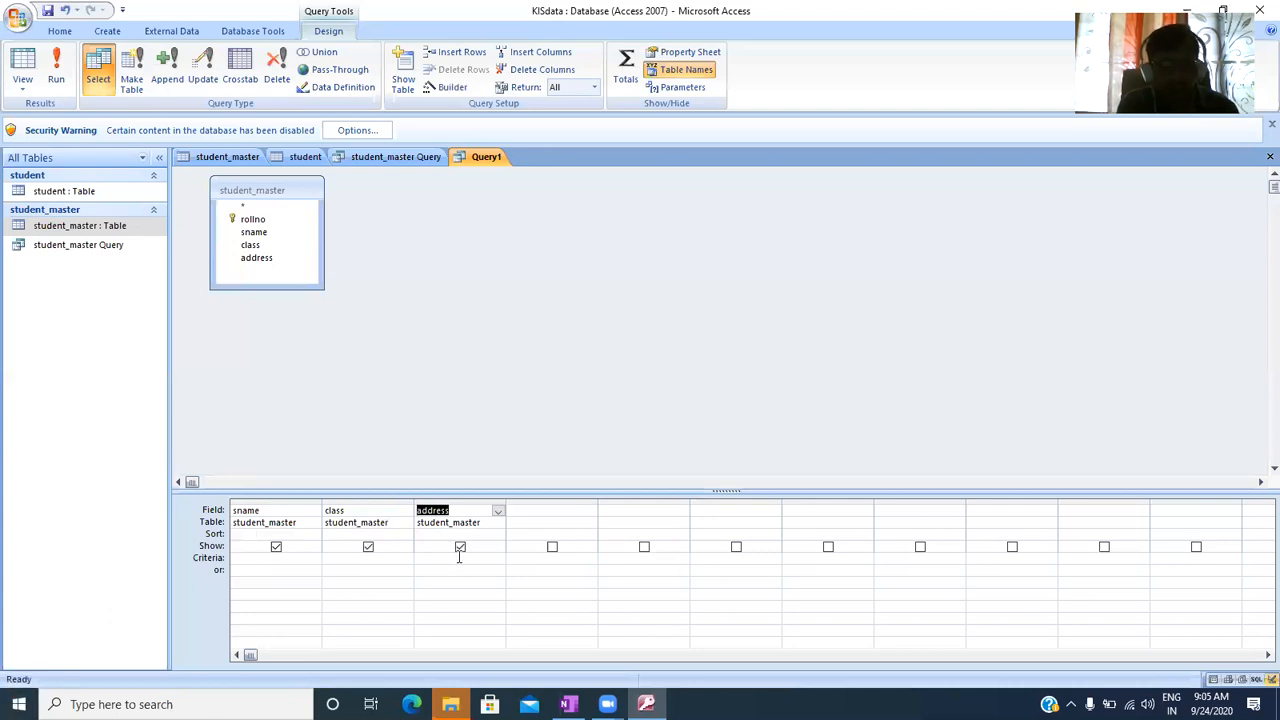
pyautogui.click(399, 563)
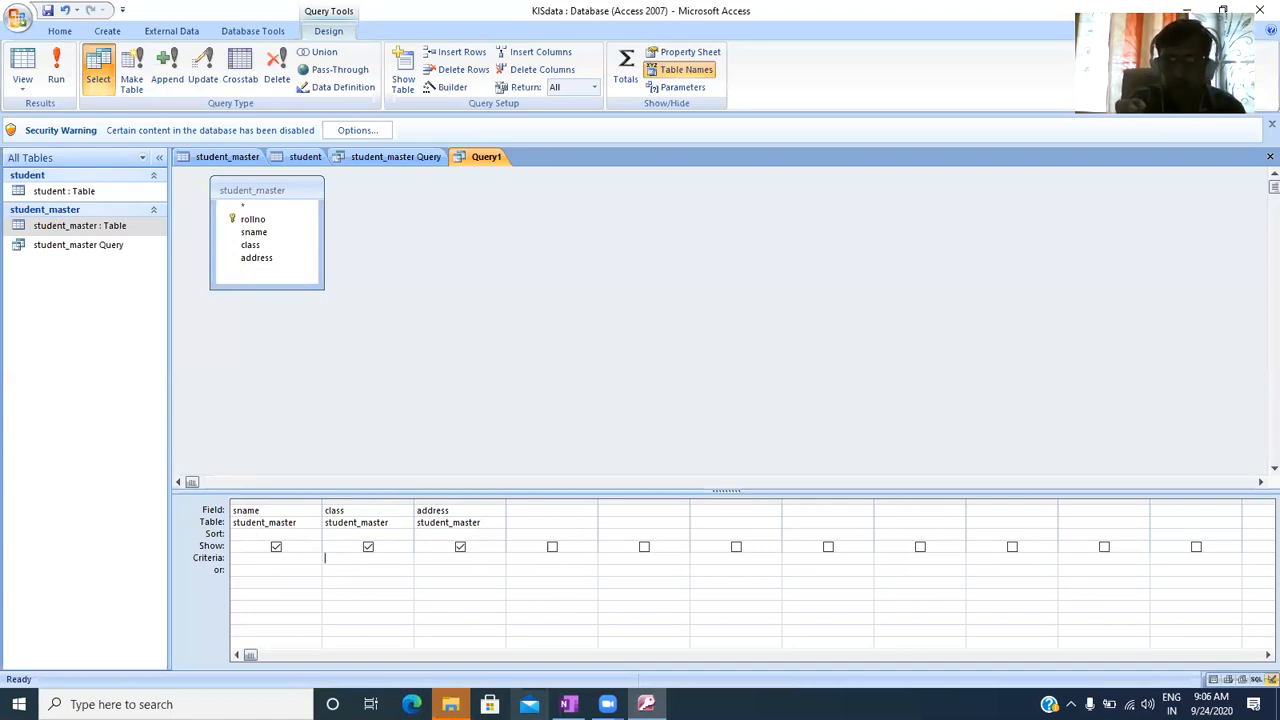
pyautogui.write('10')
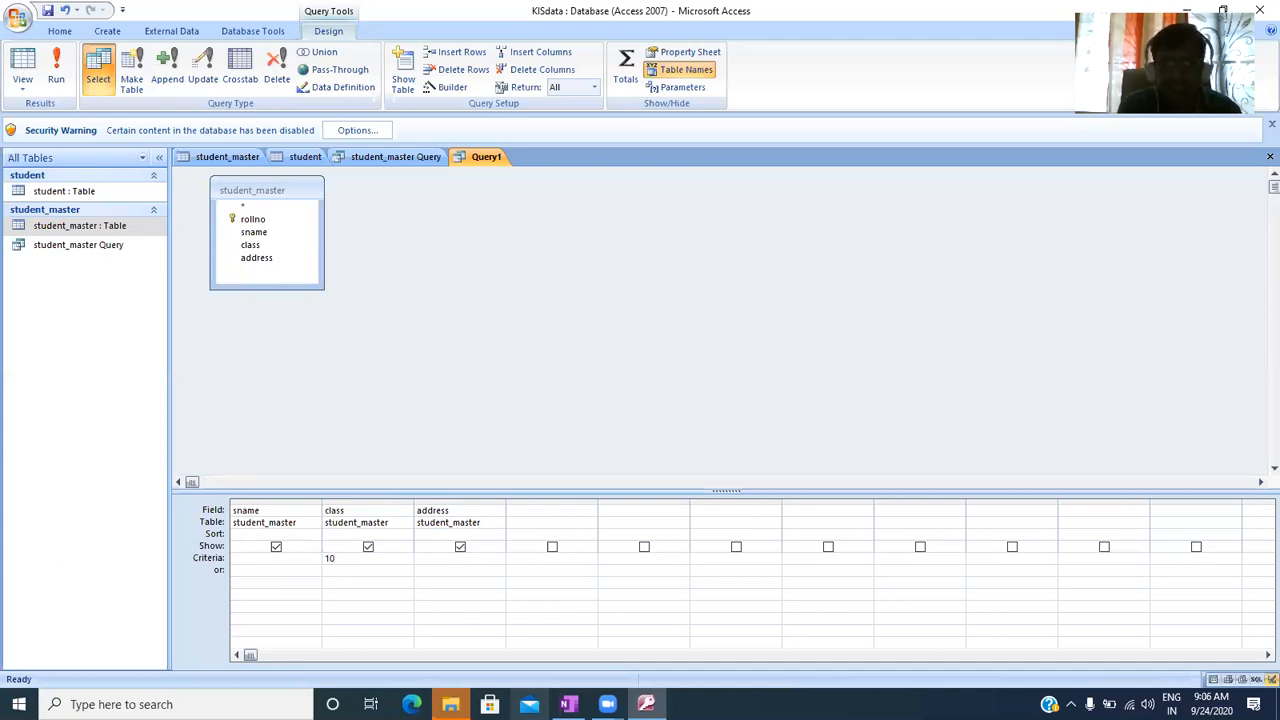
pyautogui.moveTo(568, 704)
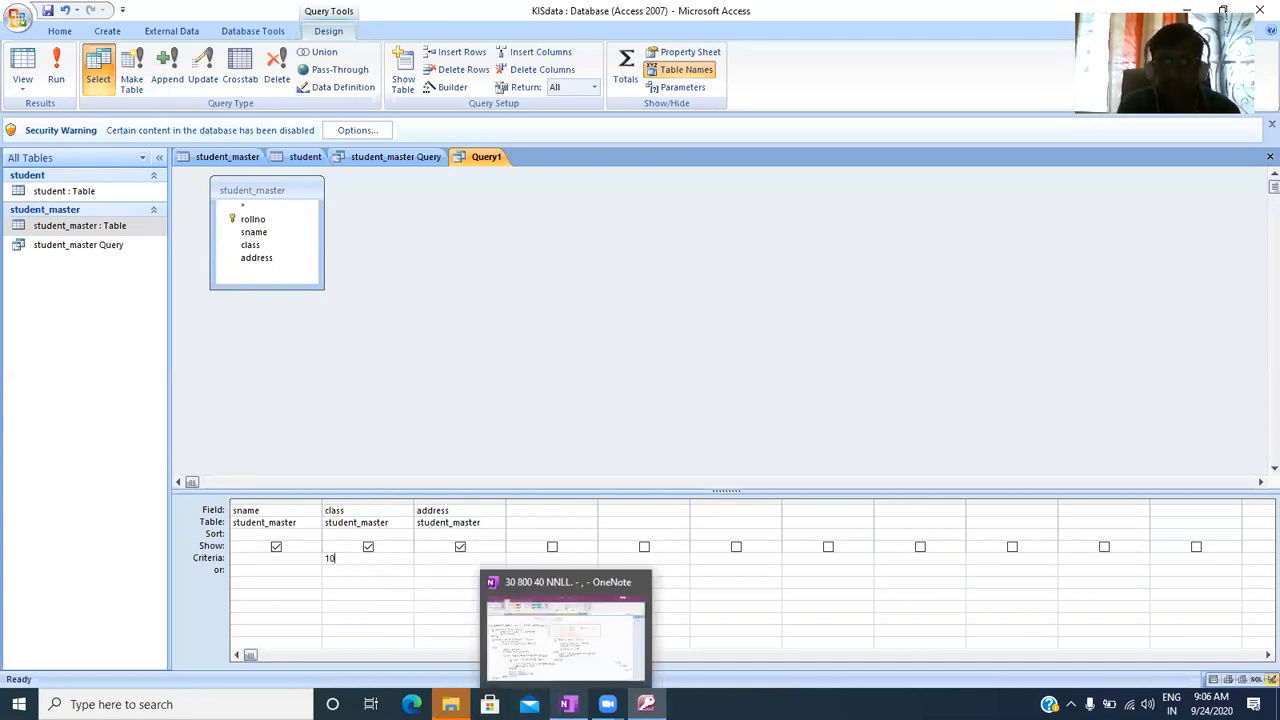
pyautogui.click(538, 586)
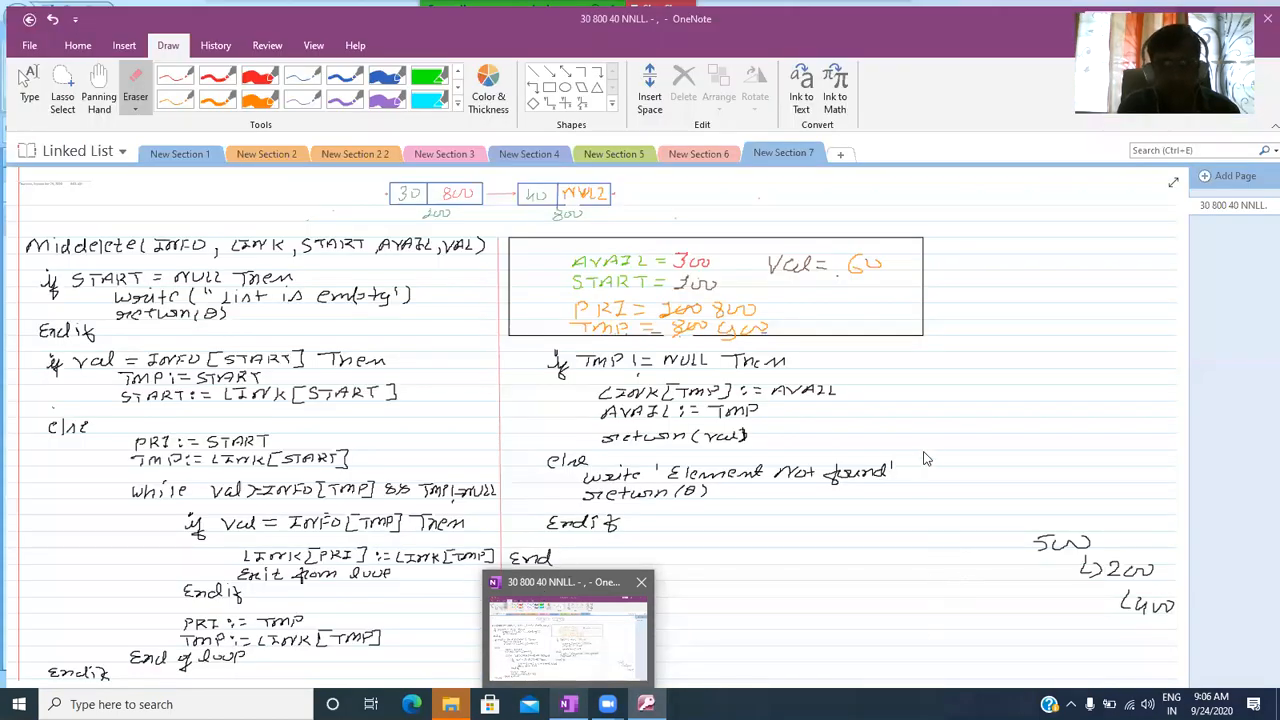
pyautogui.hotkey('alt', 'Tab')
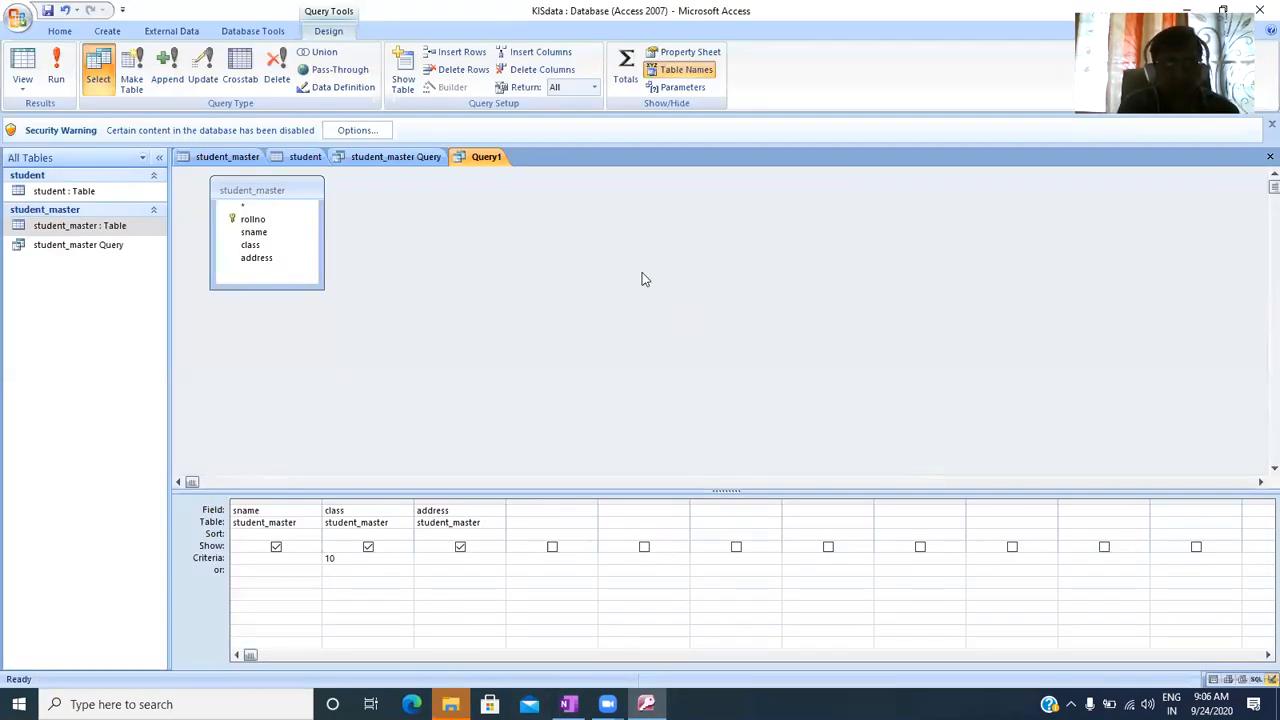
# Run the query to view the class 10 records and return to its design view
pyautogui.click(58, 75)
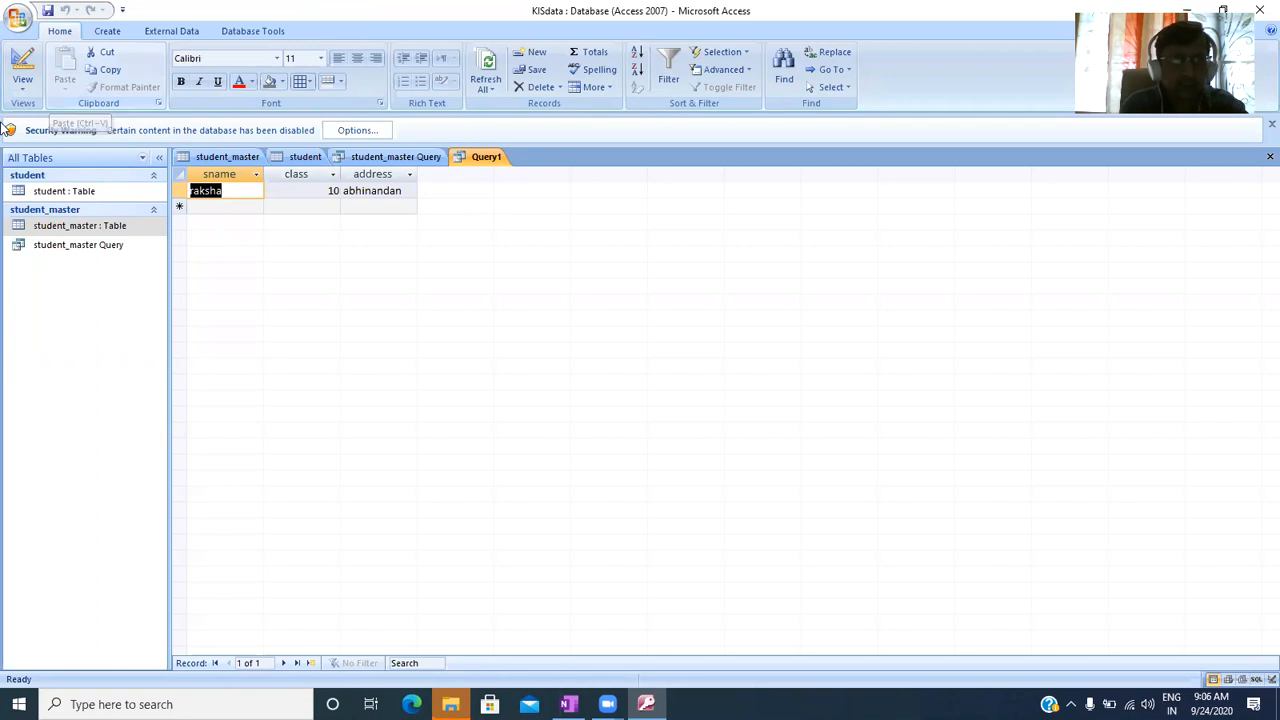
pyautogui.click(22, 82)
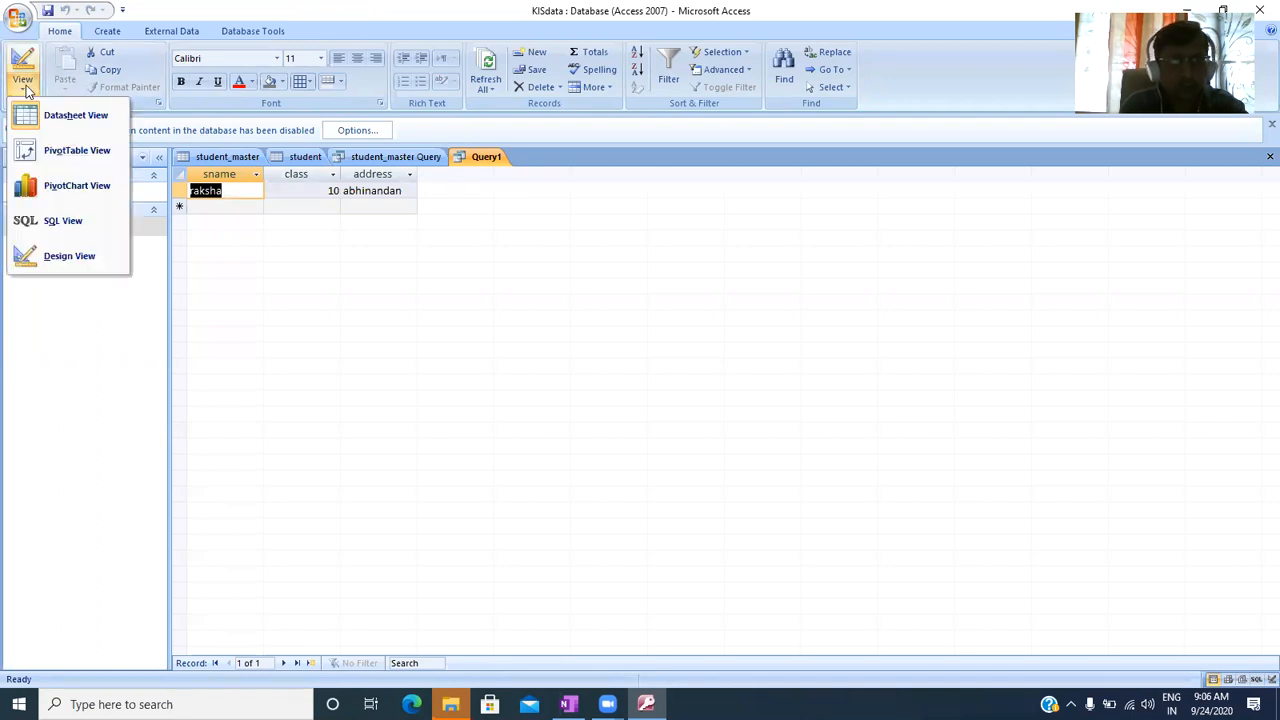
pyautogui.click(72, 262)
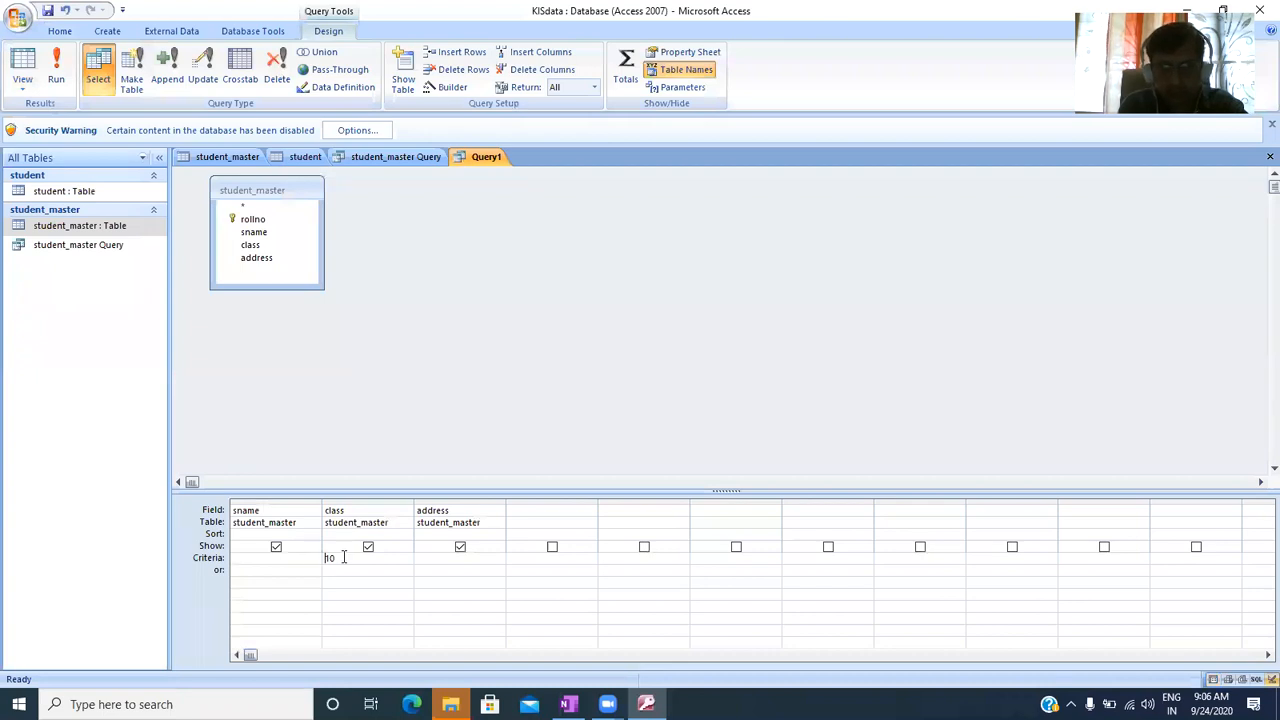
# Set the class criterion to 9 and run the query
pyautogui.moveTo(344, 557); pyautogui.dragTo(273, 540)
pyautogui.write('9')
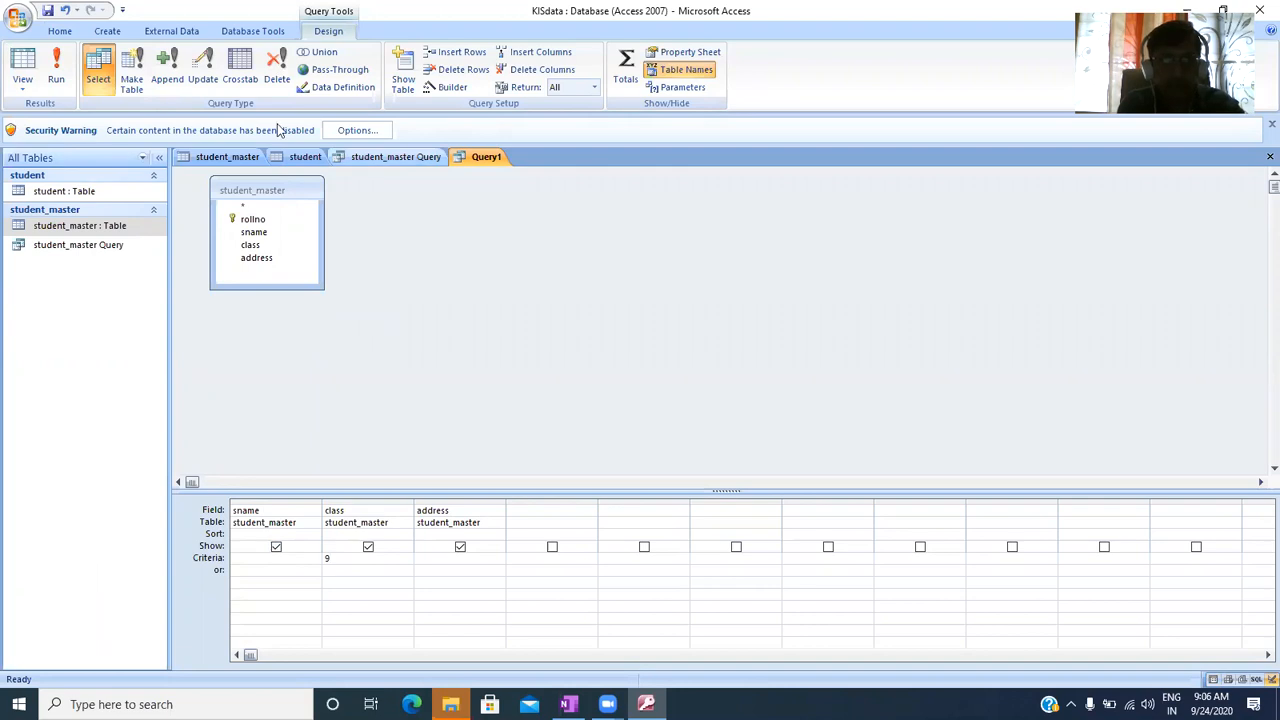
pyautogui.click(56, 65)
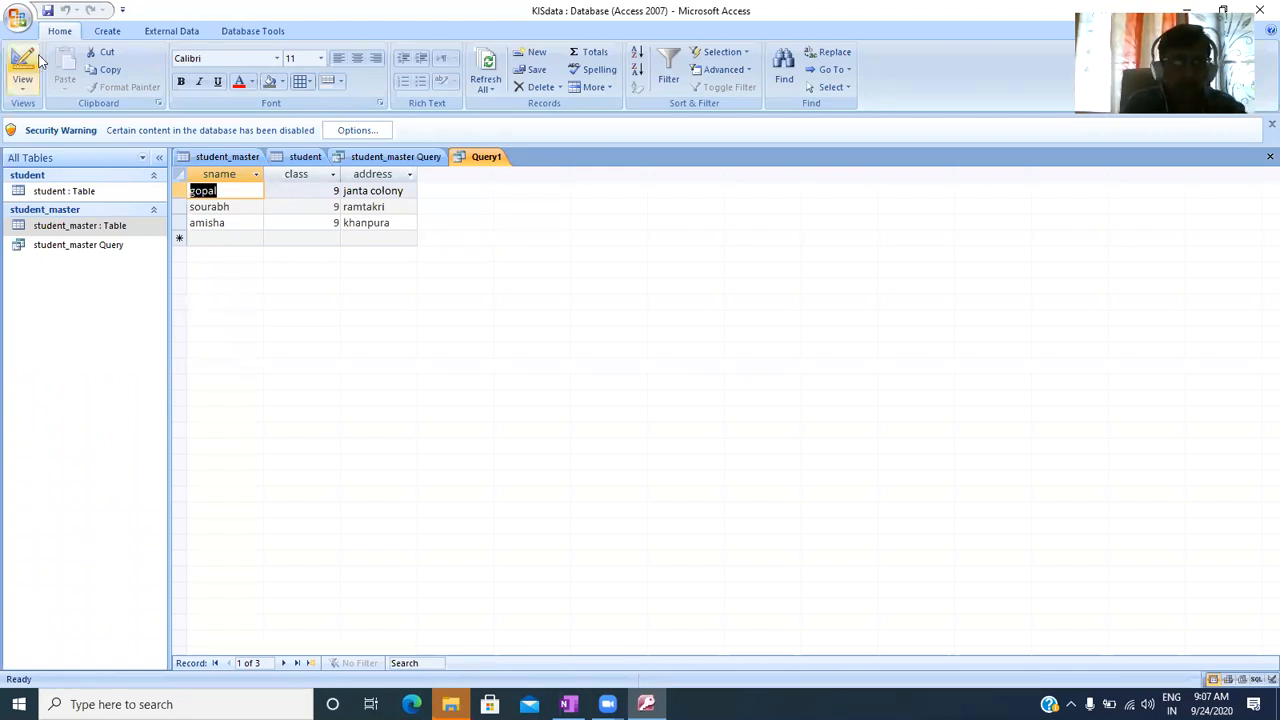
# Return the query to design view and set the address criterion to "ramtakri"
pyautogui.click(27, 98)
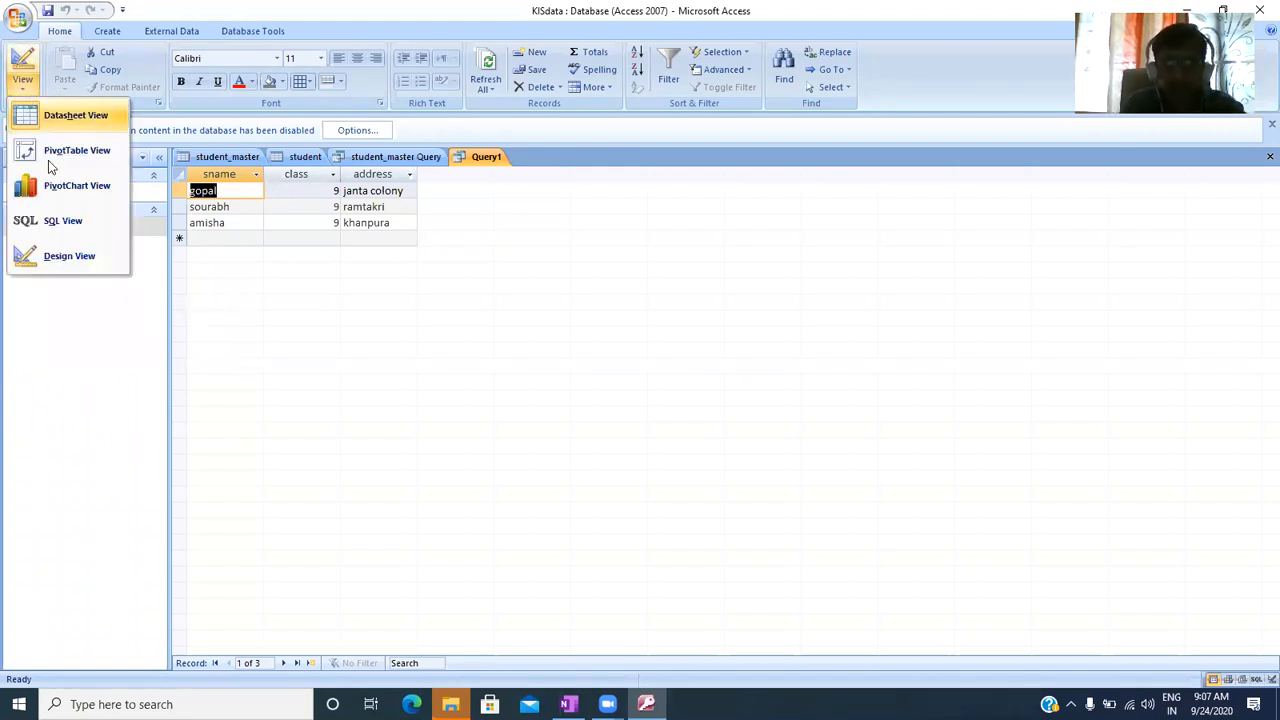
pyautogui.click(70, 256)
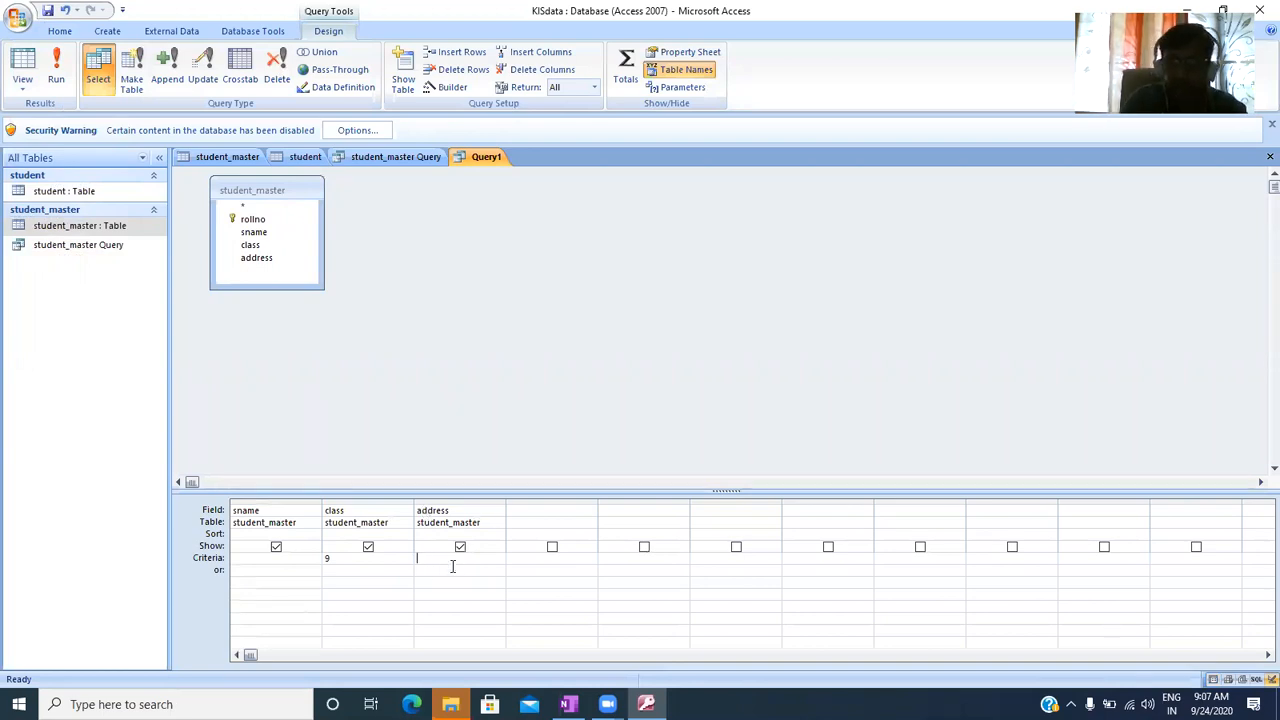
pyautogui.write('"')
pyautogui.write('ra')
pyautogui.write('mtek')
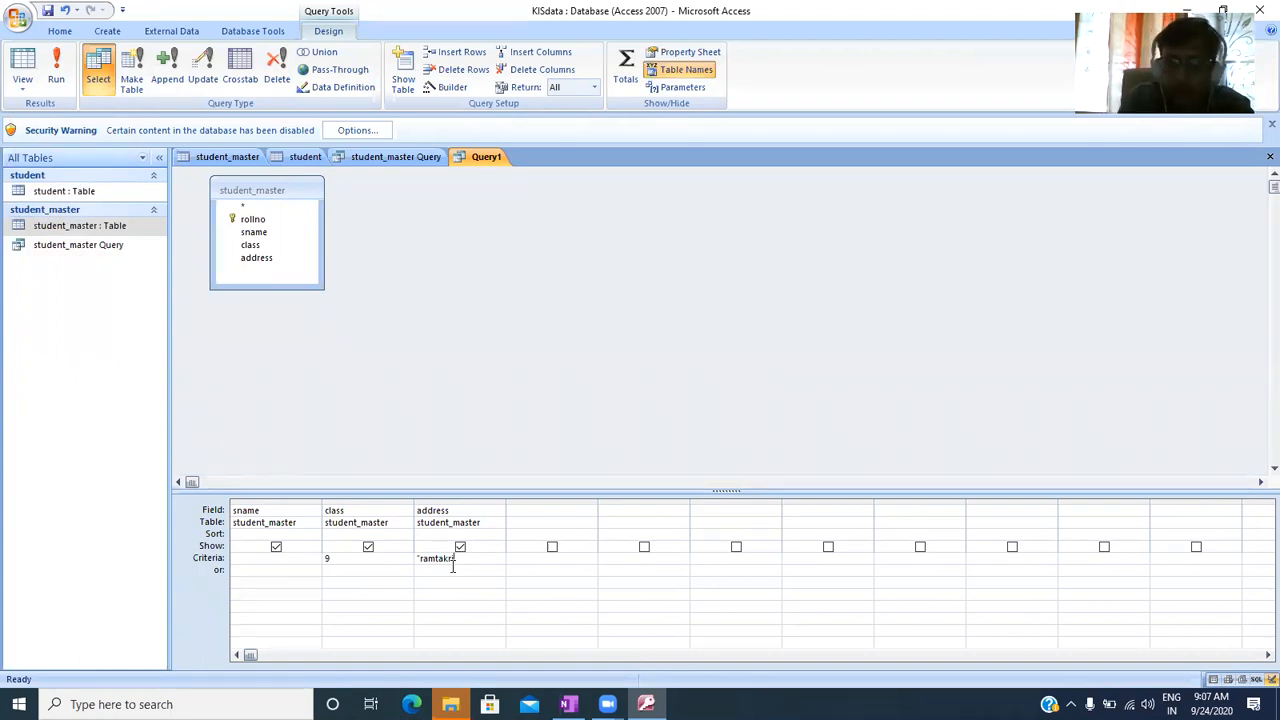
pyautogui.write('"')
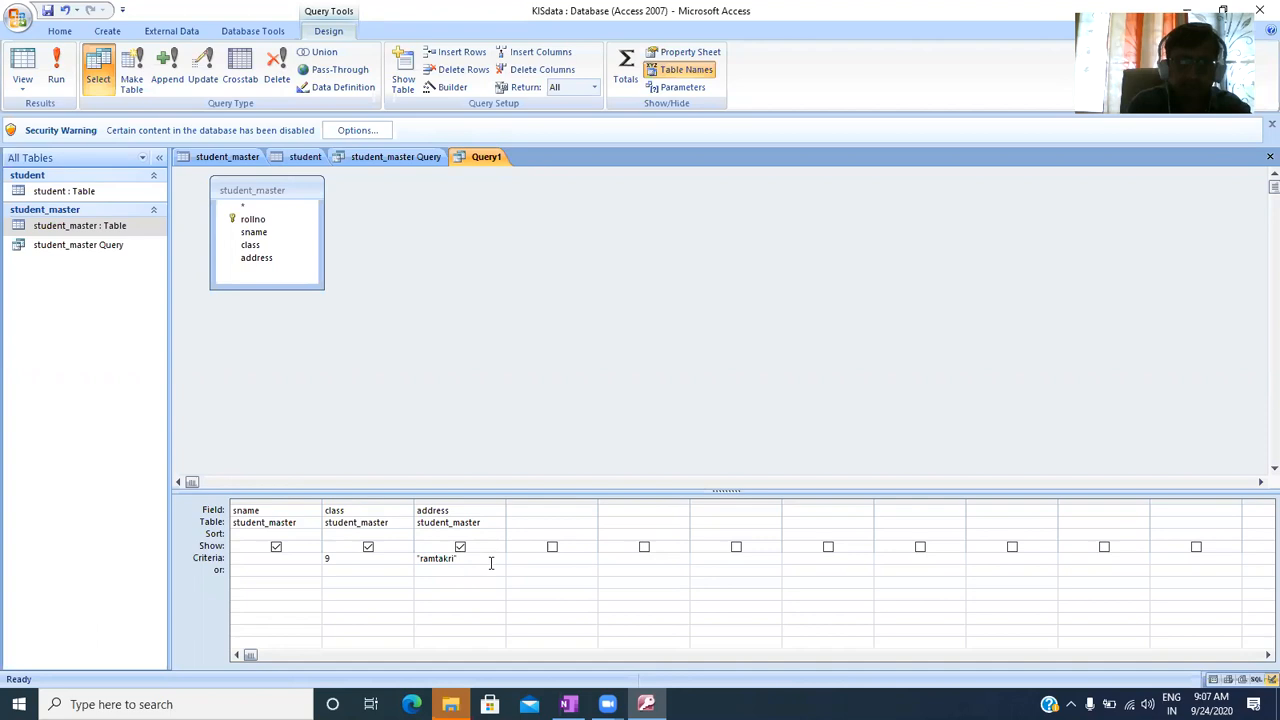
# Set the class criterion to 8 and run the query
pyautogui.click(316, 557)
pyautogui.write('8')
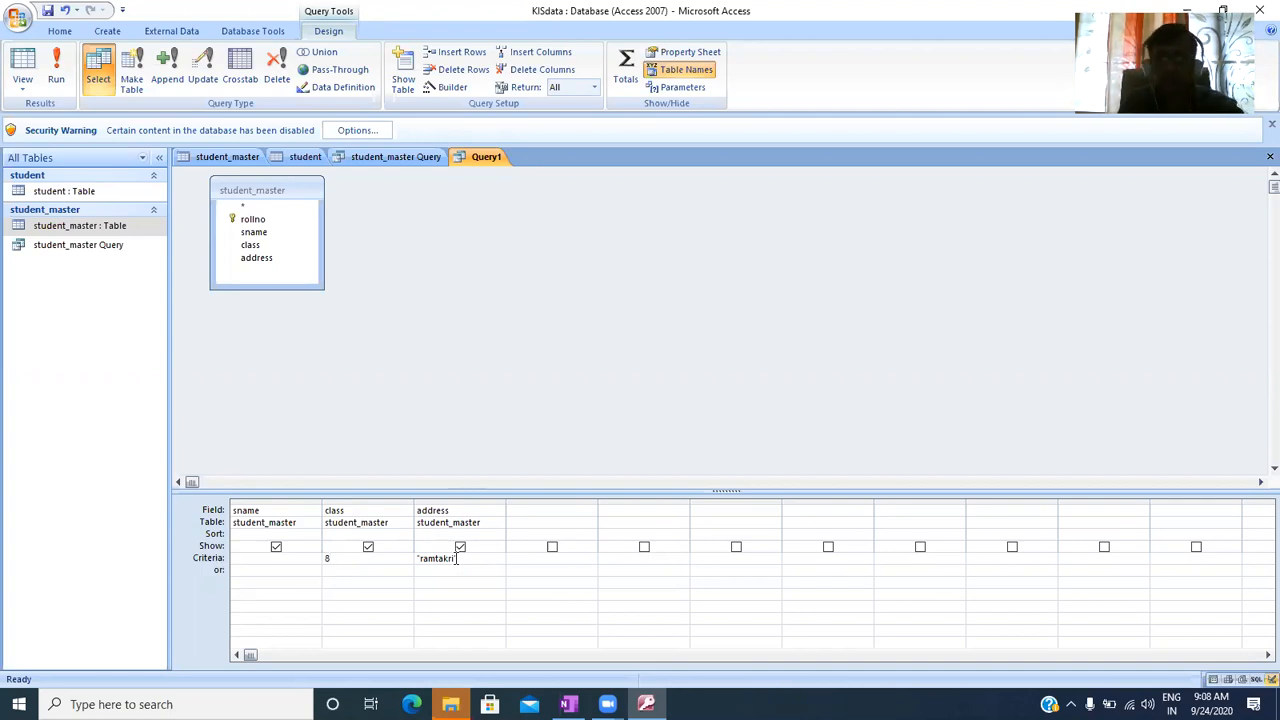
pyautogui.click(59, 78)
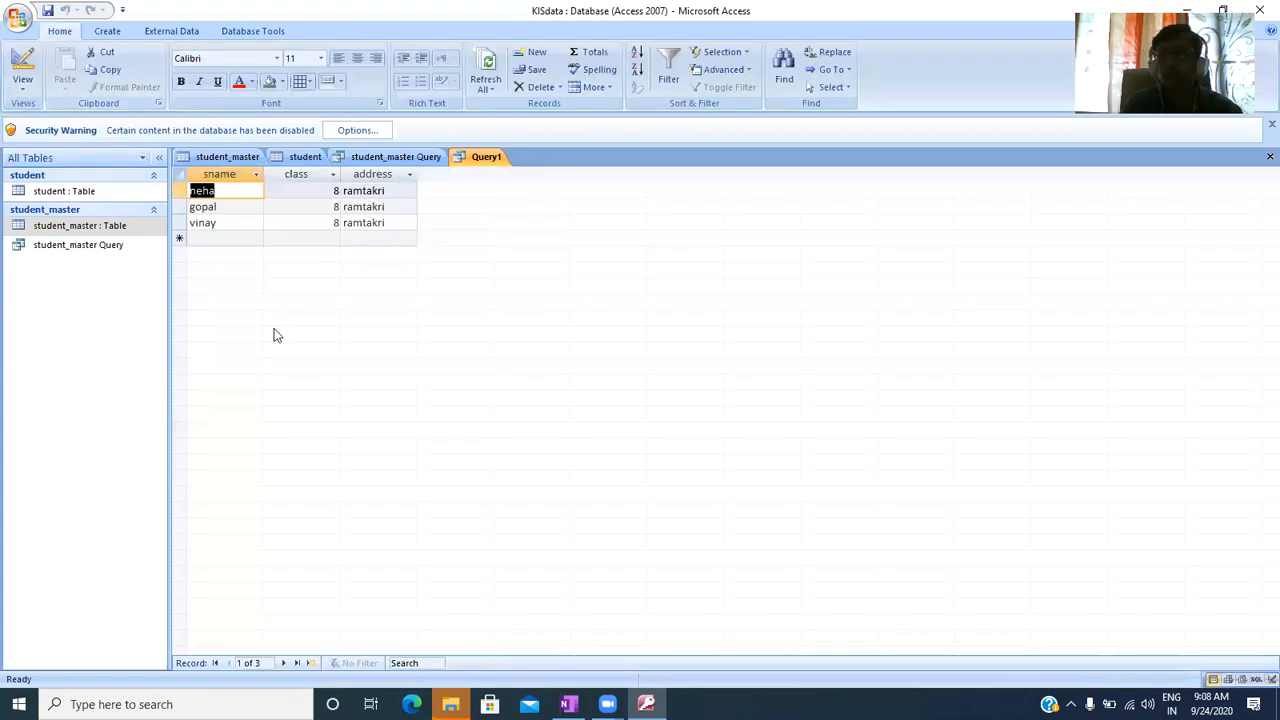